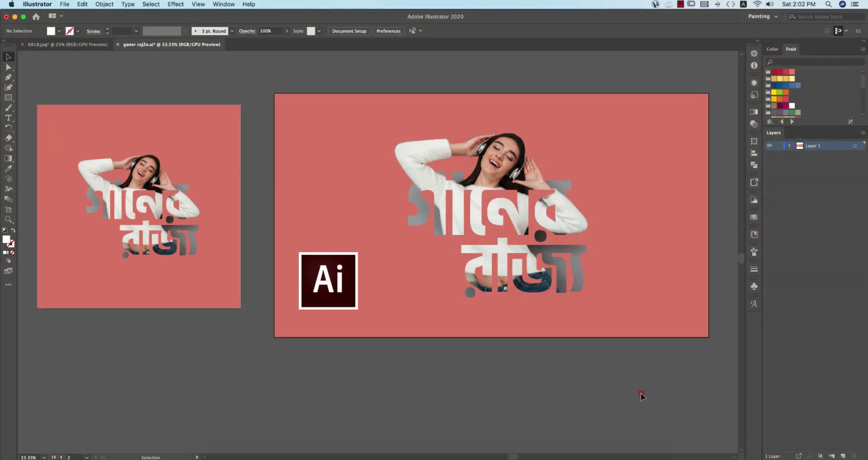
left_click(479, 193)
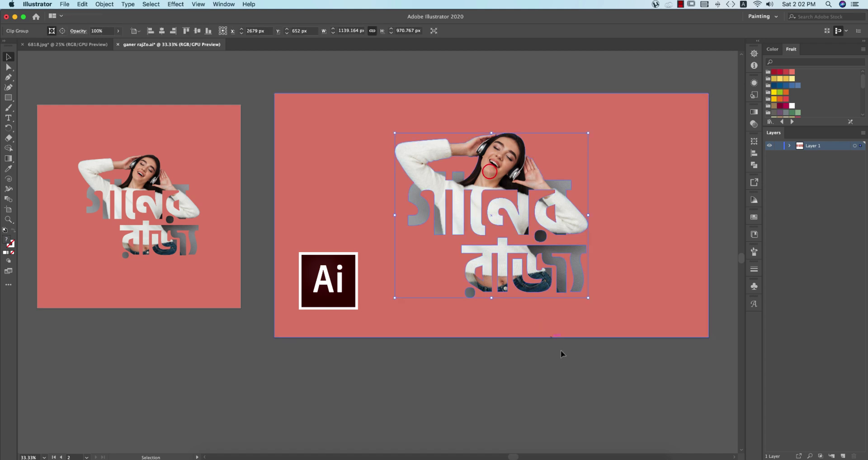
left_click(592, 381)
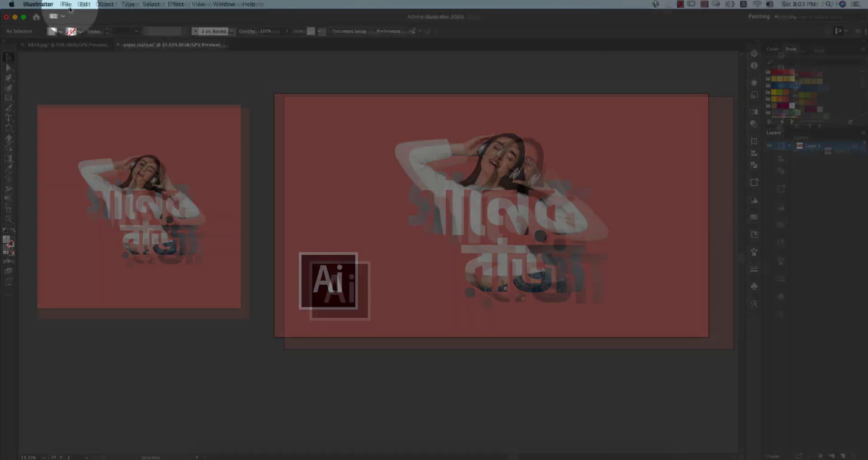
- Create a new 1200 × 1200 px document with RGB colour and 72 ppi raster effects
left_click(65, 5)
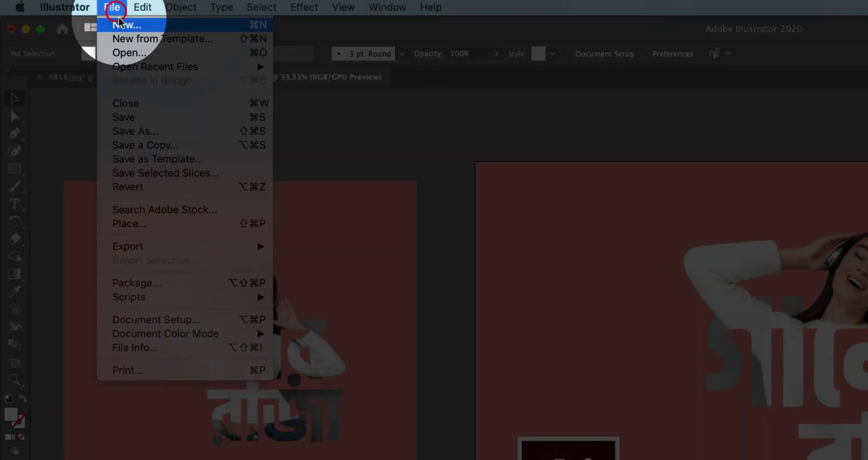
left_click(129, 20)
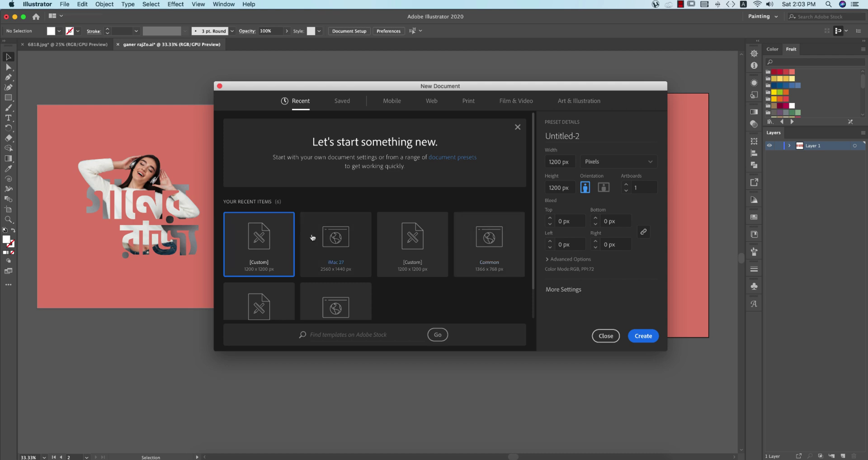
left_click(570, 186)
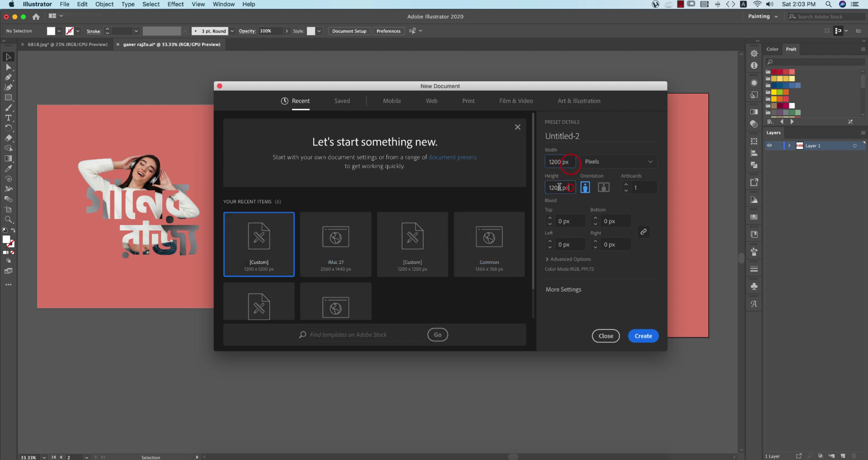
left_click(547, 257)
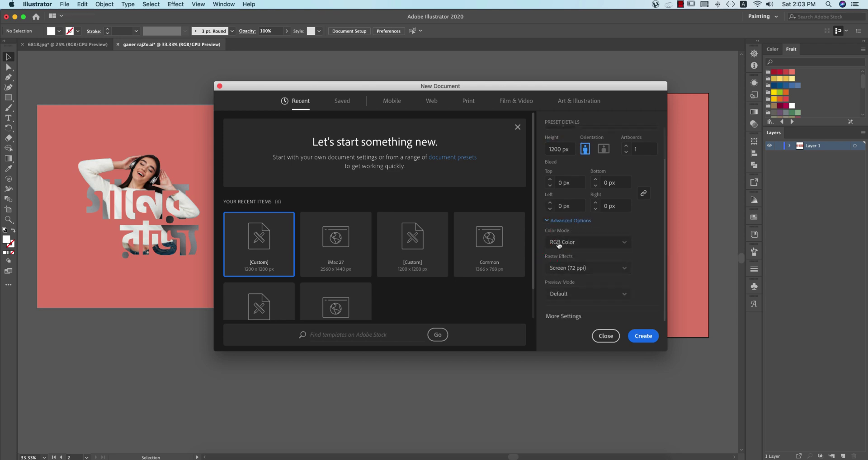
left_click(651, 336)
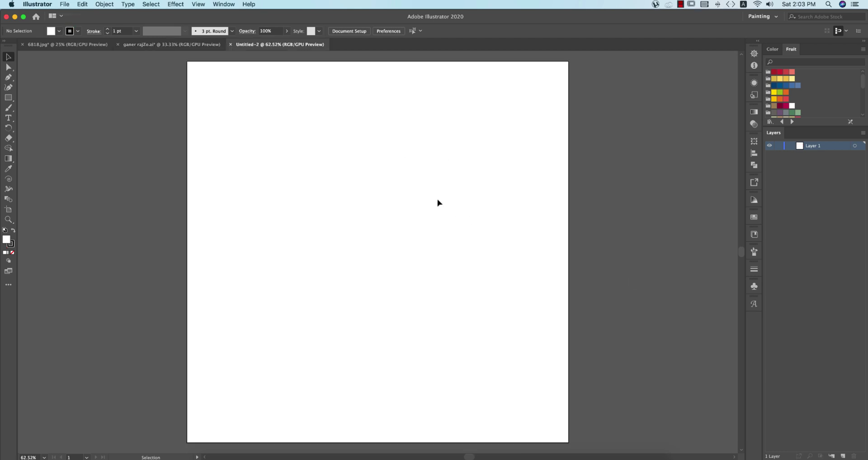
- Bring the photo of the woman with headphones from 6818.jpg into the new document, placing it beside the artboard
left_click(87, 44)
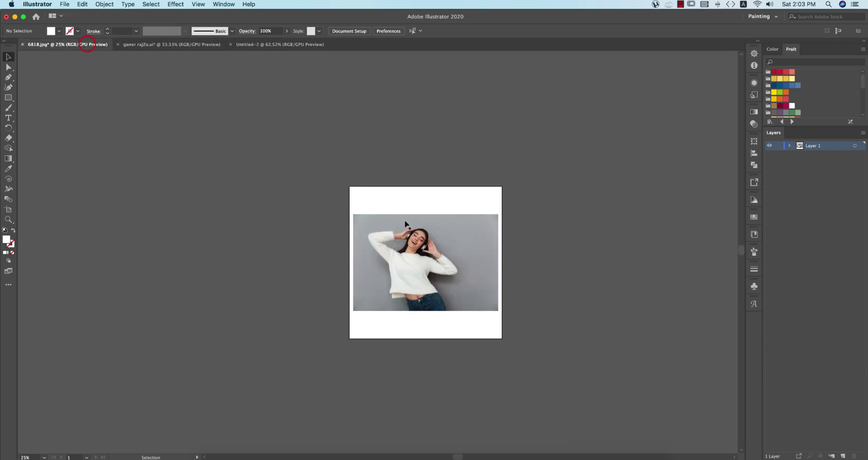
left_click(428, 231)
left_click_drag(428, 230, 268, 45)
left_click_drag(280, 108, 565, 205)
scroll(374, 217, "down", 3)
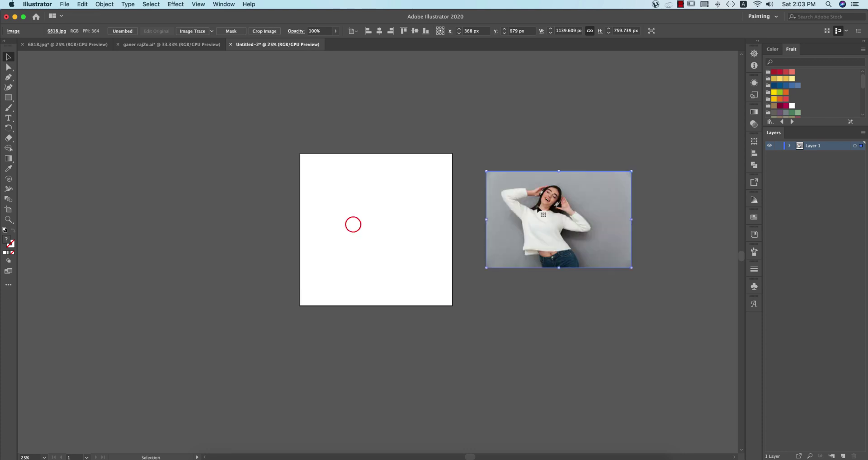
scroll(397, 203, "up", 1)
scroll(396, 203, "up", 1)
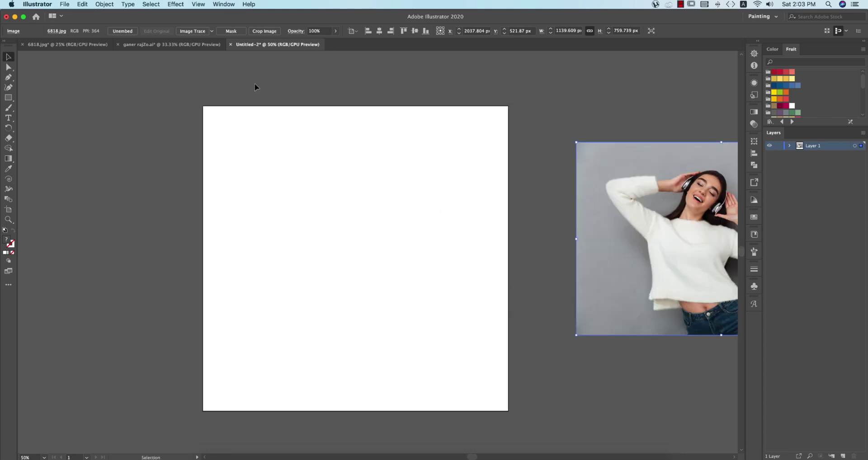
left_click(205, 45)
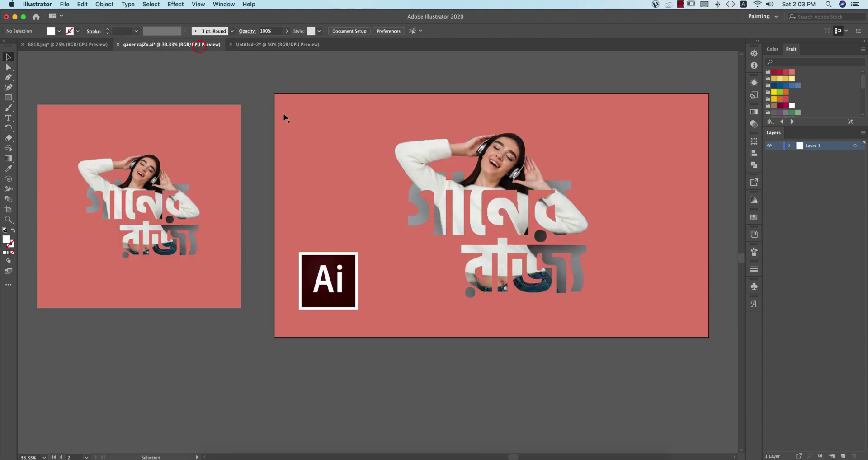
left_click(297, 44)
left_click(544, 174)
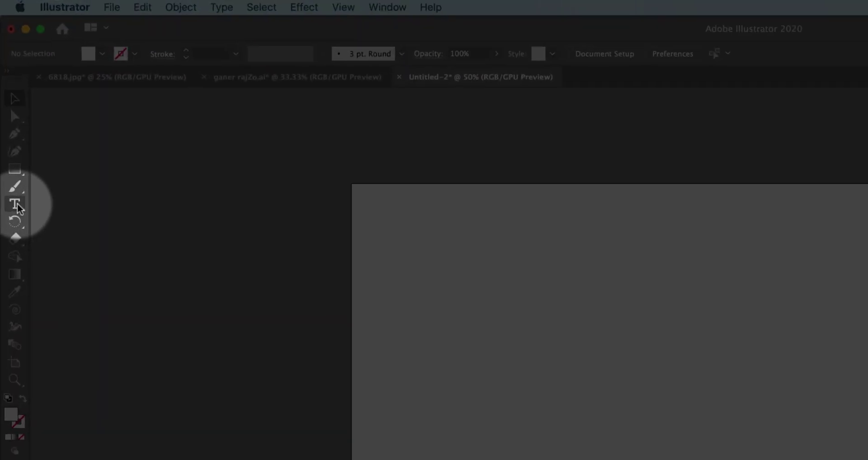
- Add the Bangla text "গানের রাজ্য" in the upper half of the artboard at 72 pt, using the Bangla keyboard input
left_click(14, 205)
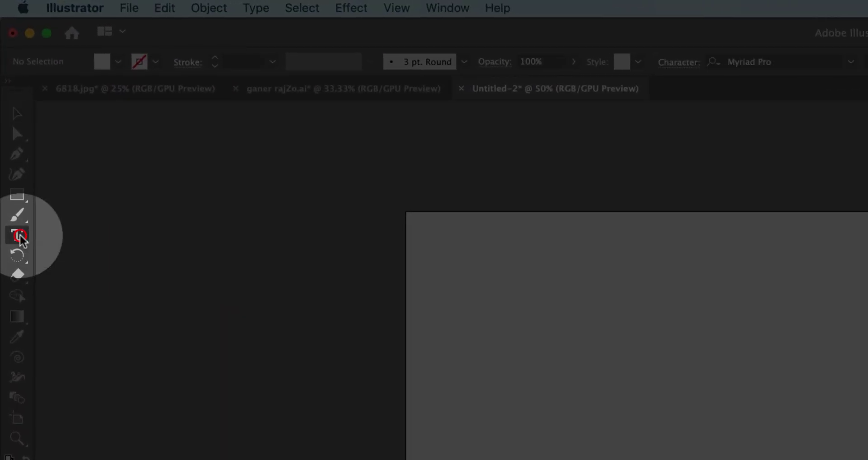
left_click(472, 345)
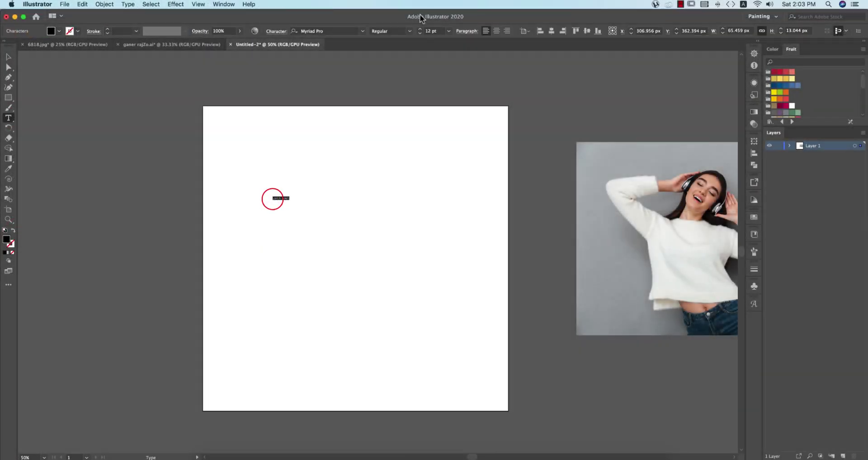
left_click(448, 31)
left_click(461, 180)
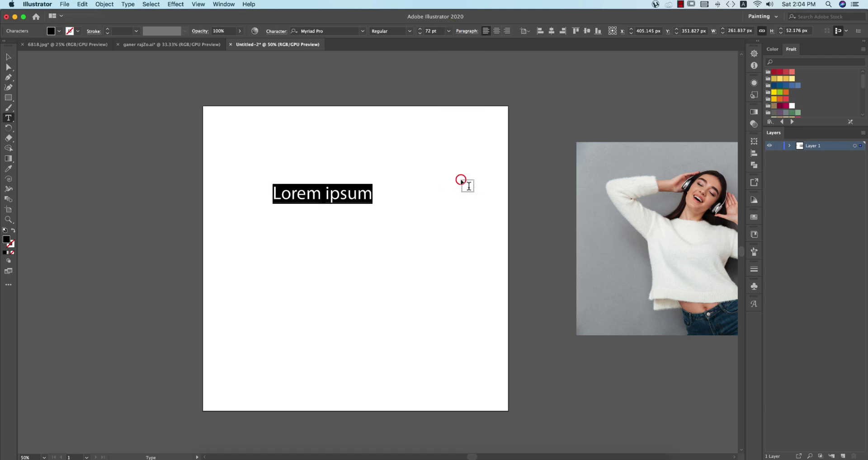
key("super+F12")
type("ganer rajZ")
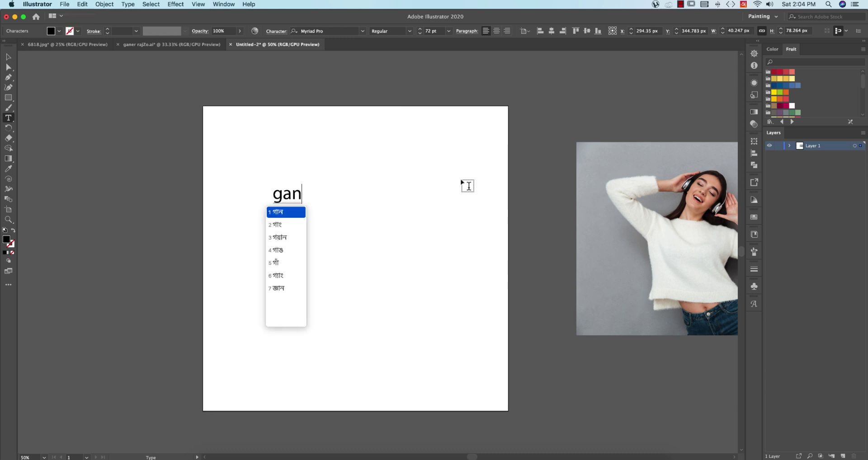
- Set the font of the whole Bangla text to Shorif Jonota
key("super+a")
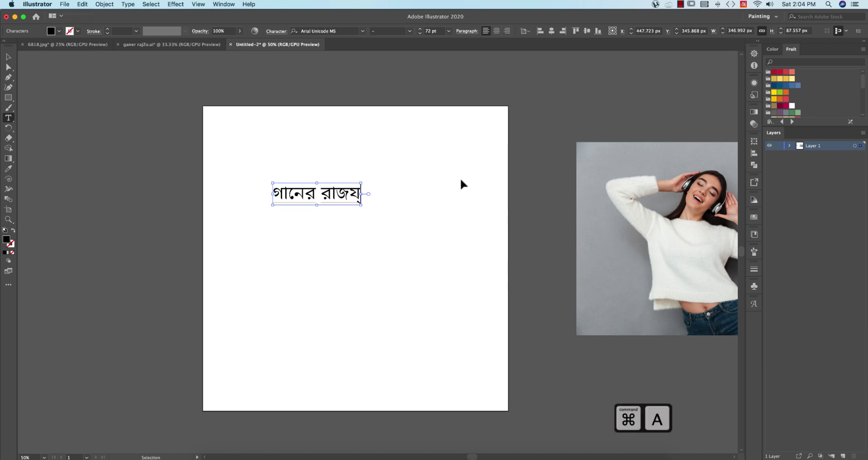
left_click(362, 31)
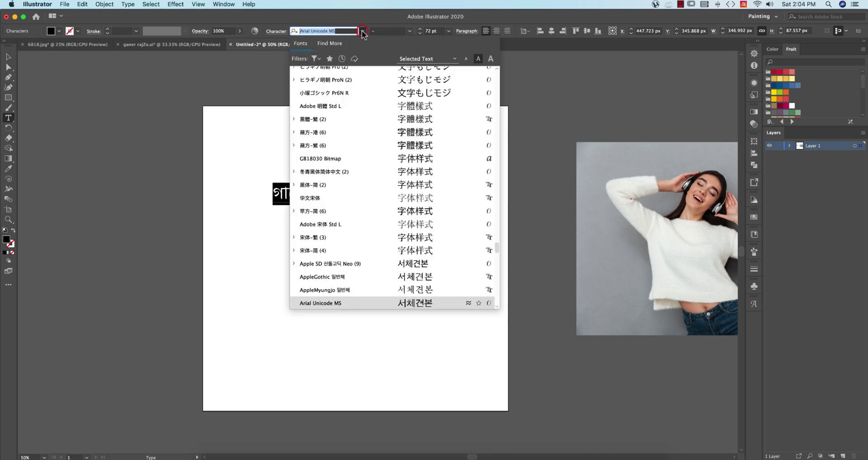
scroll(424, 161, "down", 20)
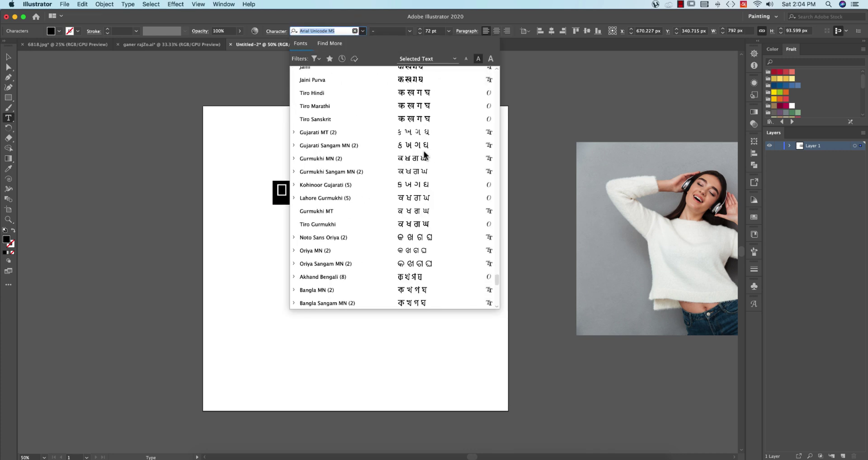
scroll(424, 155, "down", 5)
scroll(424, 153, "up", 15)
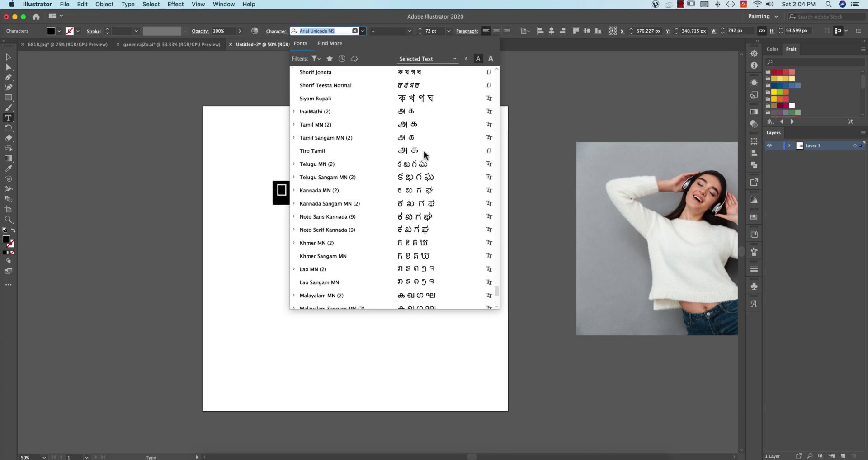
scroll(424, 154, "up", 10)
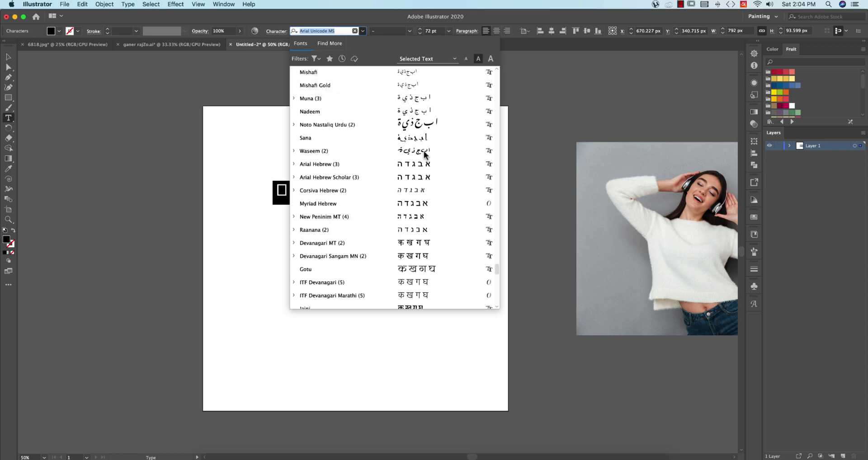
scroll(424, 154, "up", 10)
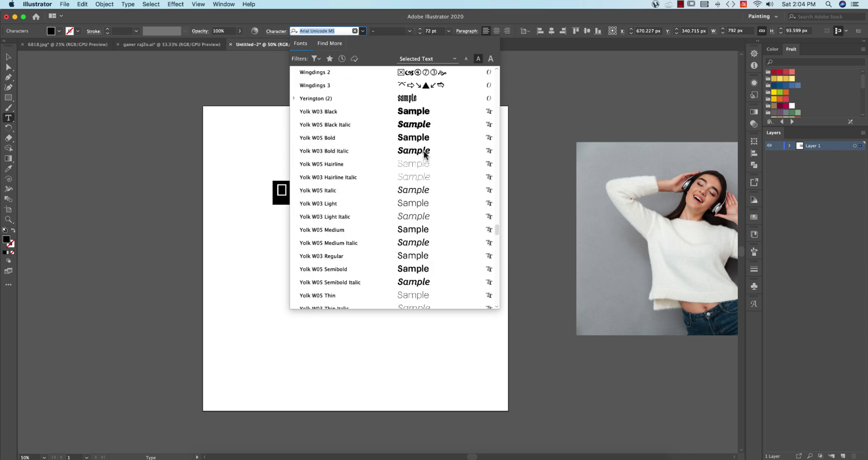
scroll(424, 154, "up", 15)
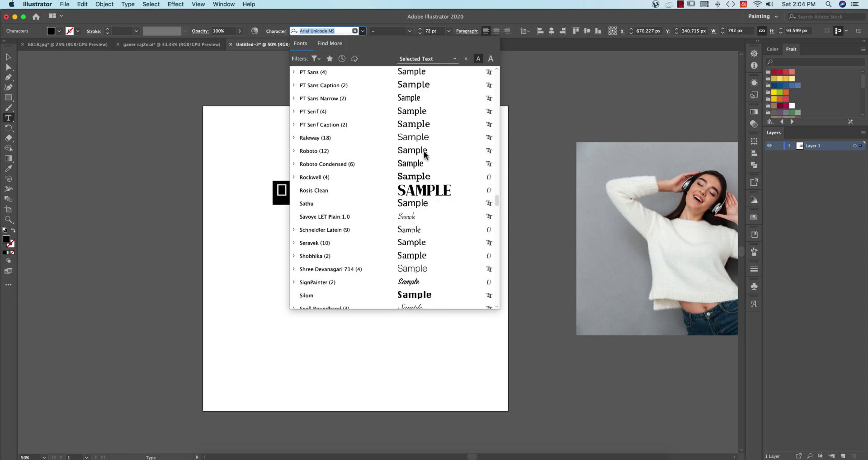
scroll(424, 152, "up", 12)
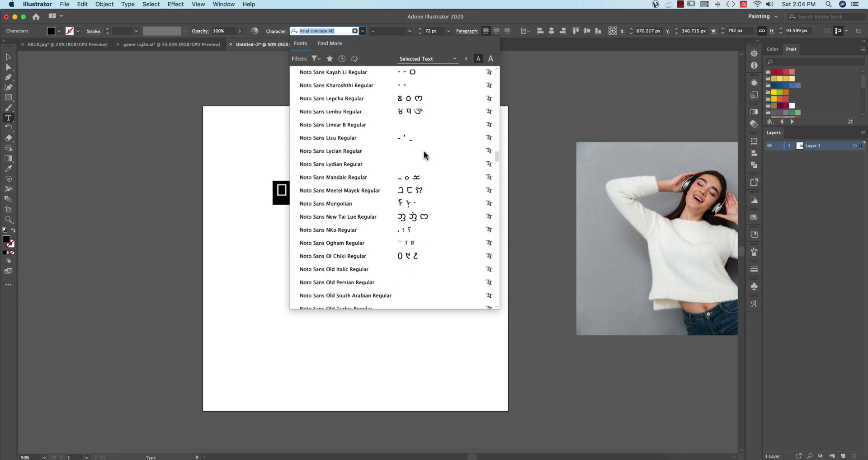
scroll(424, 154, "up", 15)
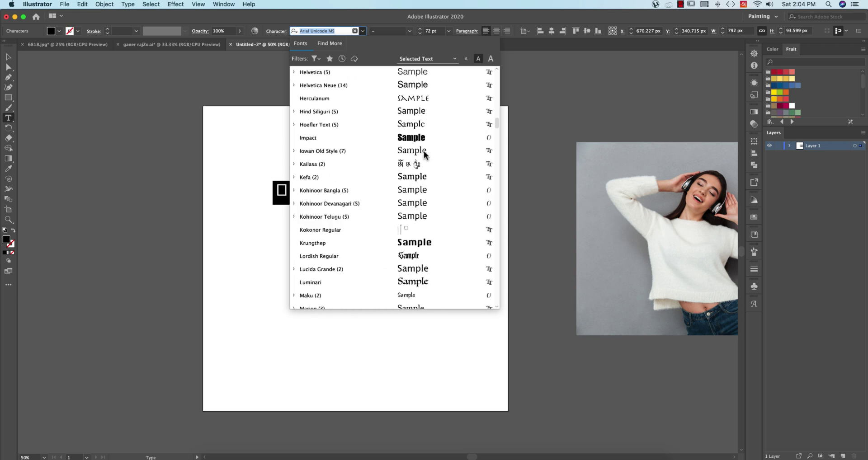
scroll(425, 154, "up", 12)
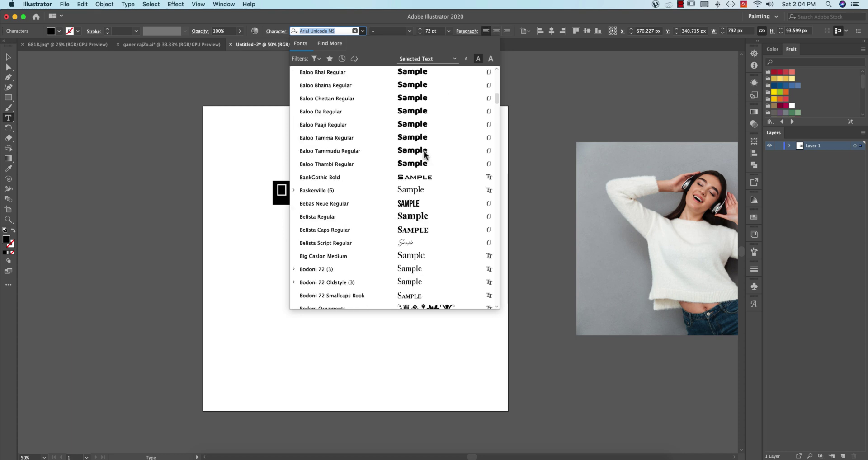
scroll(424, 154, "up", 4)
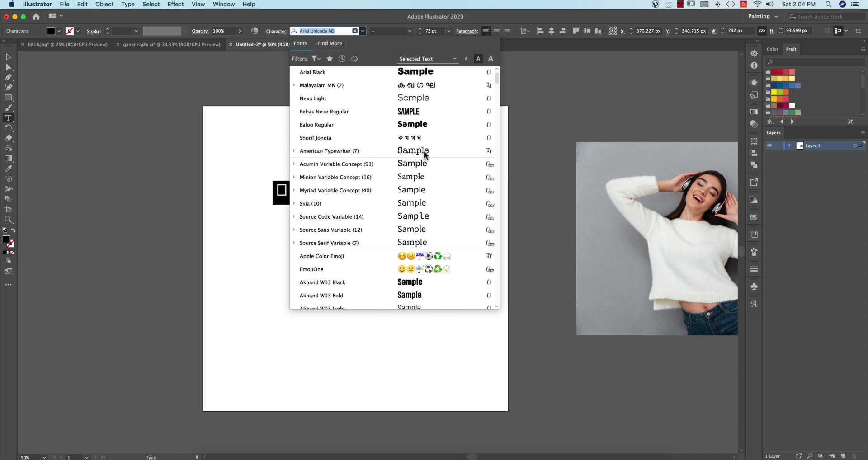
left_click(345, 138)
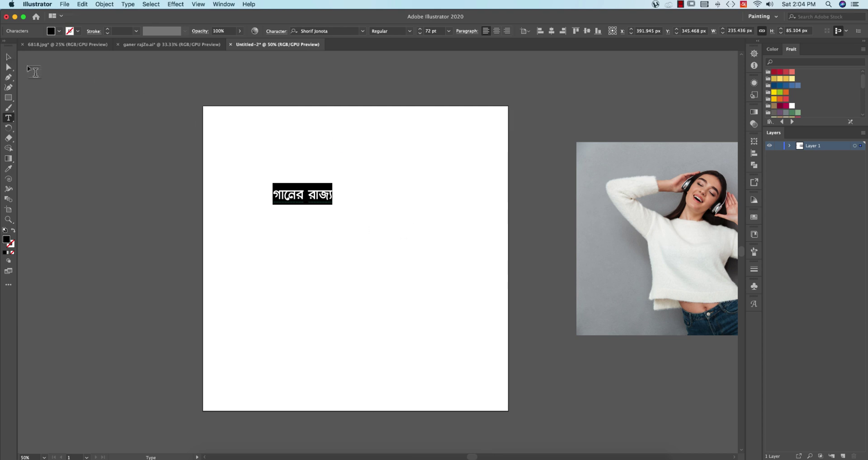
- Scale the Bangla text proportionally to about 317 pt and move it fully onto the artboard near the middle
left_click(9, 58)
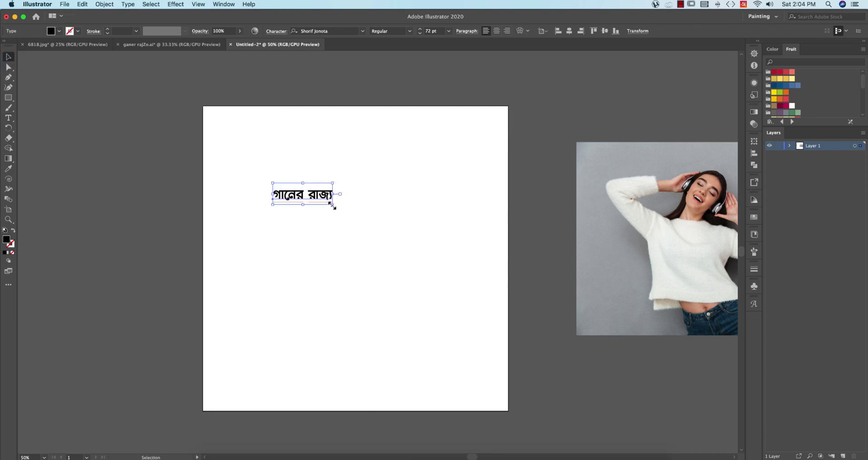
key("shift")
left_click_drag(332, 206, 536, 355)
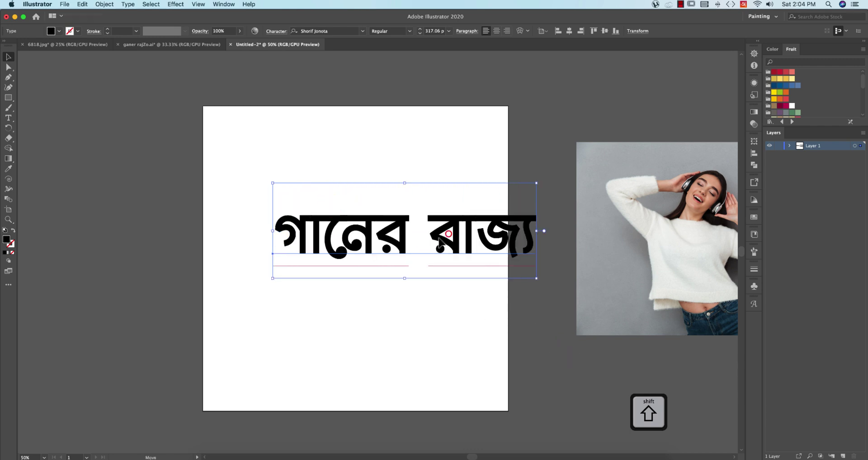
left_click_drag(449, 234, 416, 244)
left_click(451, 309)
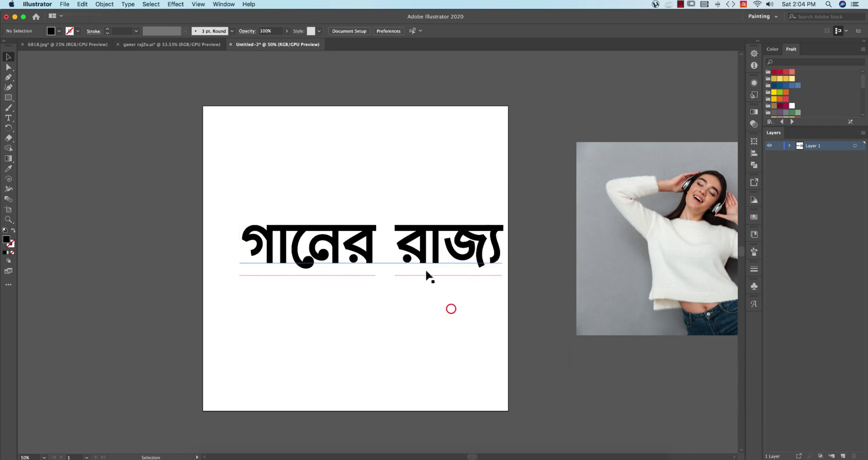
- Convert the Bangla text "গানের রাজ্য" to outlines and ungroup the resulting letters
left_click(426, 258)
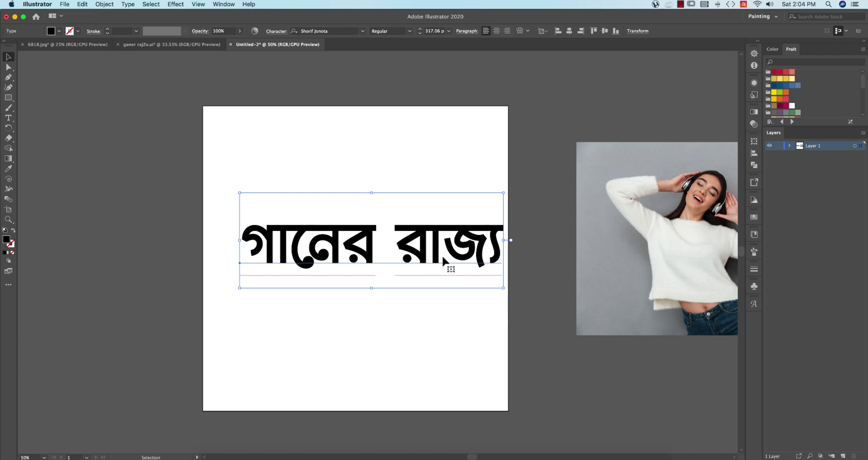
right_click(427, 240)
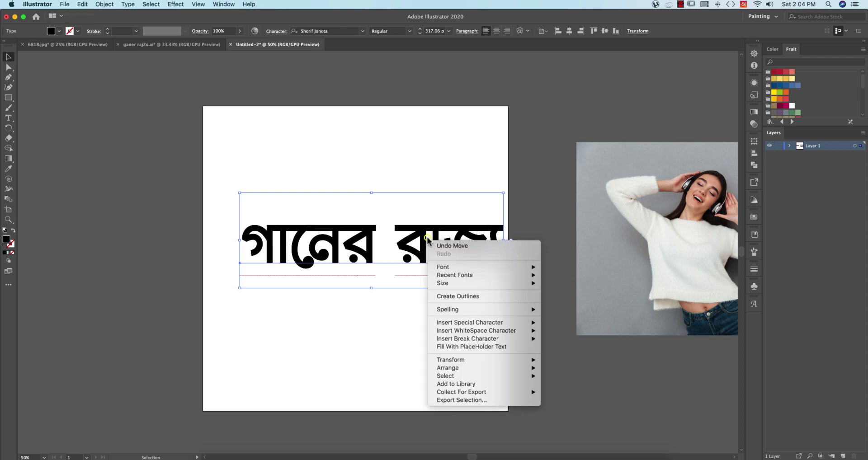
left_click(443, 297)
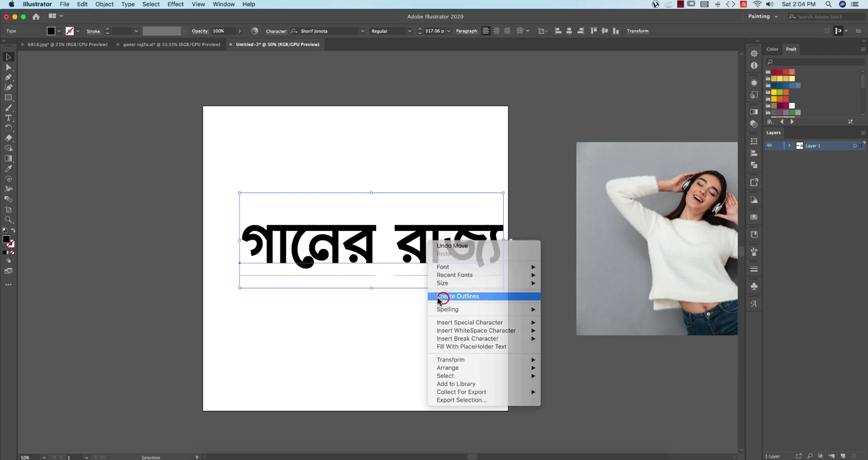
right_click(416, 249)
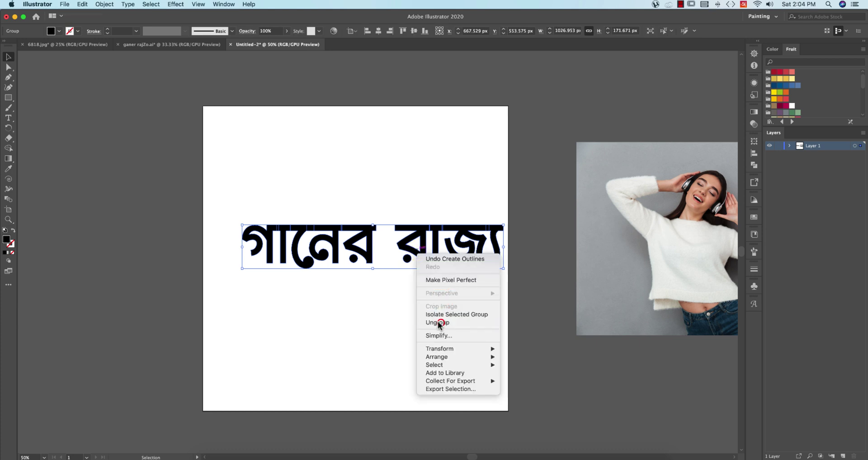
left_click(439, 323)
left_click(408, 318)
- Group all the letters of "রাজ্য" and move the word onto a second line below "গানের", offset toward its end
left_click_drag(394, 214, 484, 322)
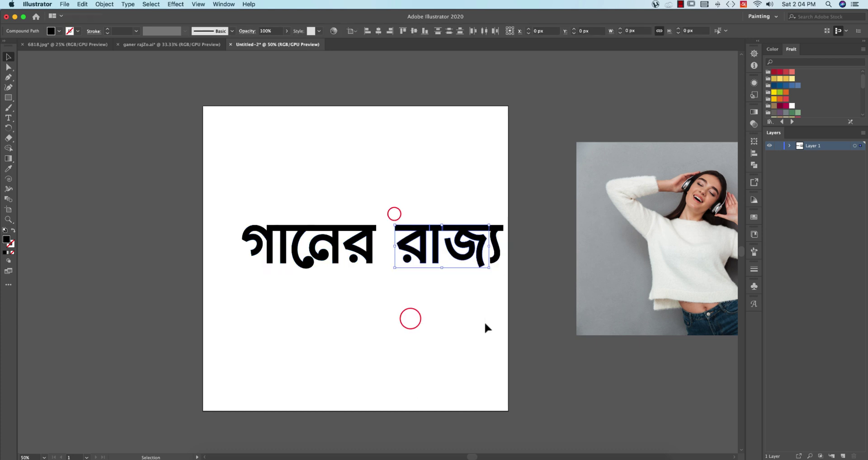
left_click(434, 299)
left_click_drag(388, 211, 516, 281)
key("super+g")
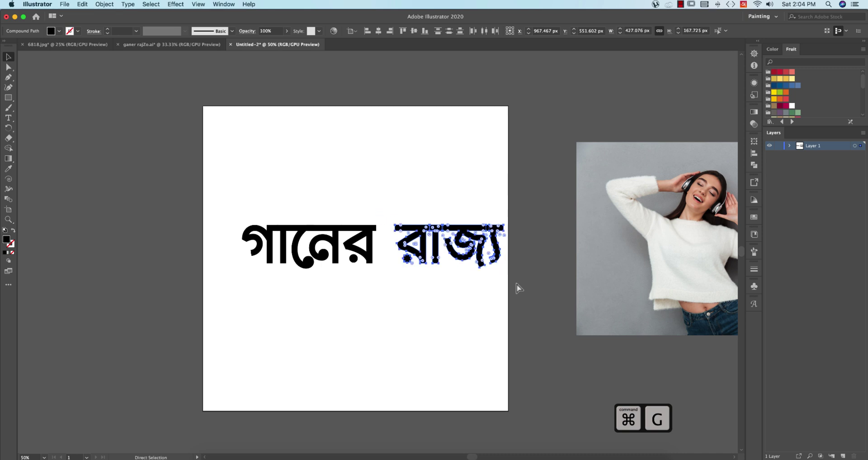
left_click_drag(470, 225, 408, 271)
left_click(424, 357)
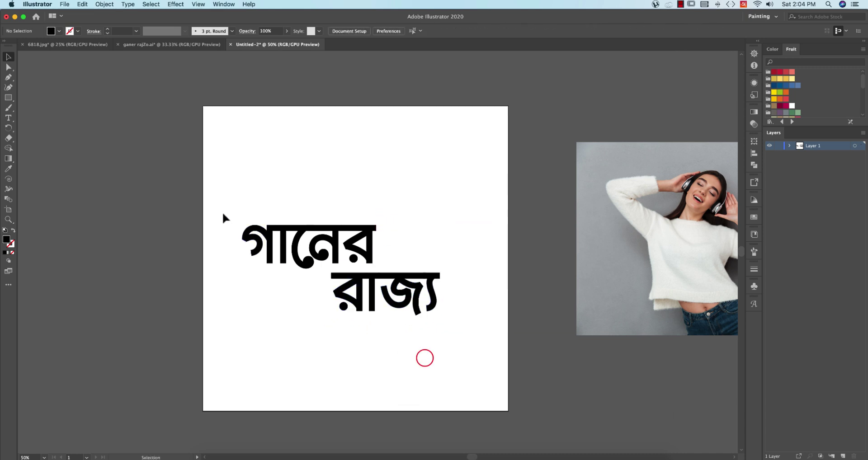
- Group all the outlined letters of "গানের" into one object
left_click_drag(221, 211, 405, 266)
key("super+g")
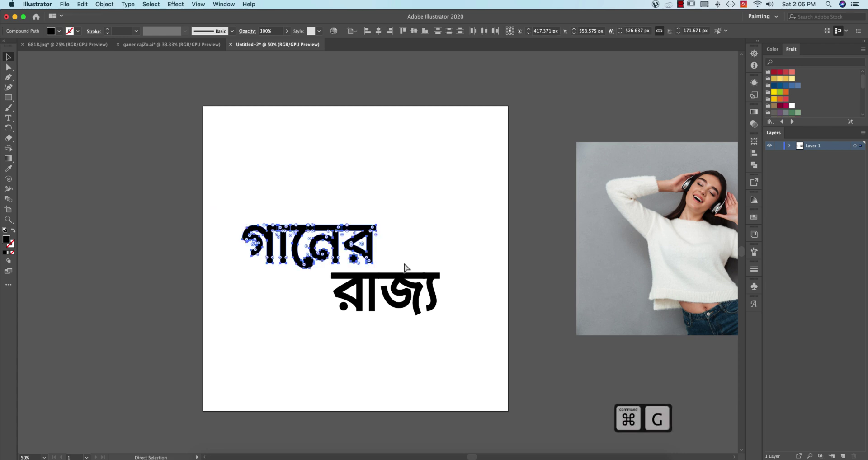
left_click(439, 241)
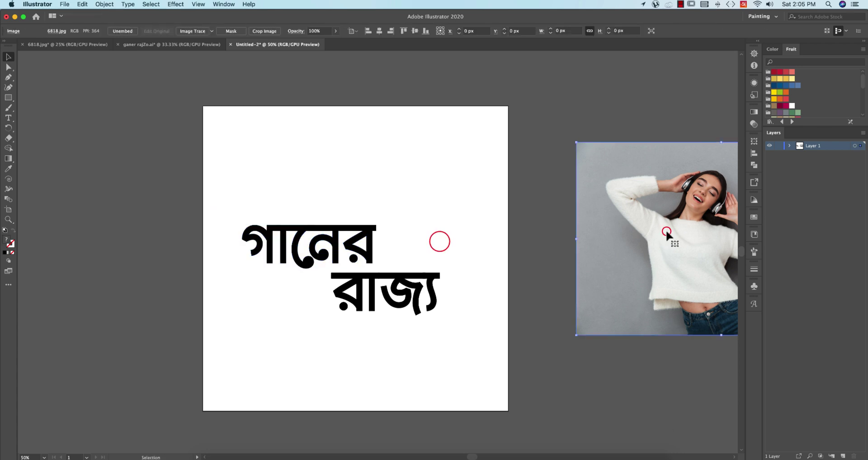
- Move the photo of the woman onto the artboard behind the two words, roughly centred
left_click_drag(660, 234, 293, 264)
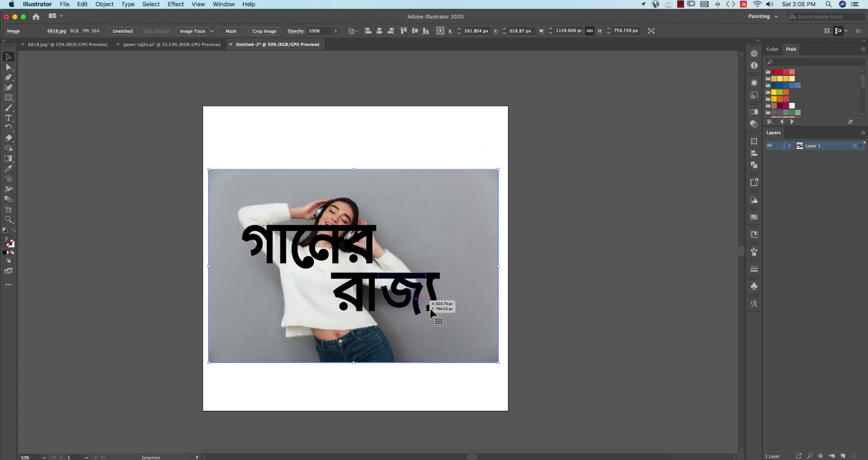
left_click(564, 338)
- Scale both words up together proportionally from their centre so that "গানের" is about 693 px wide
left_click_drag(412, 377, 518, 409)
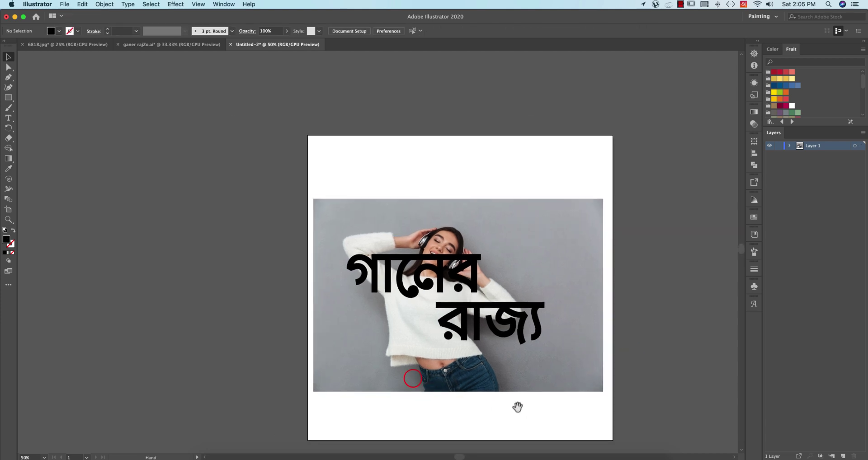
scroll(473, 240, "up", 1)
scroll(473, 240, "up", 2)
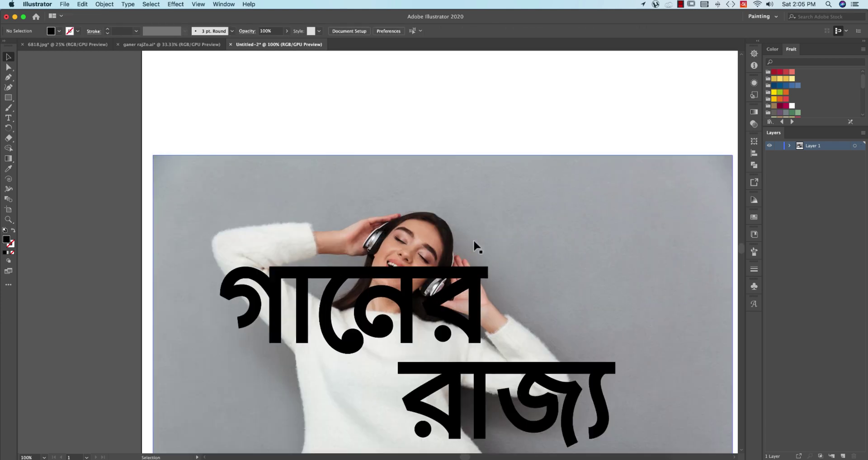
scroll(473, 240, "down", 2)
scroll(473, 239, "up", 2)
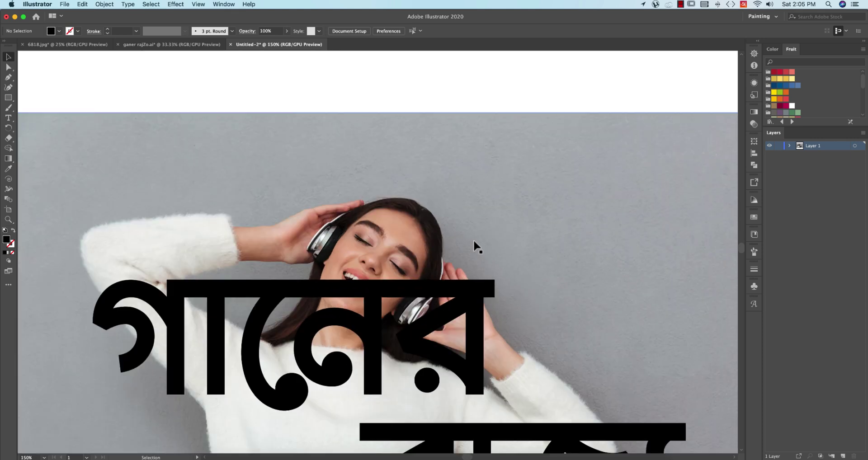
scroll(473, 240, "down", 1)
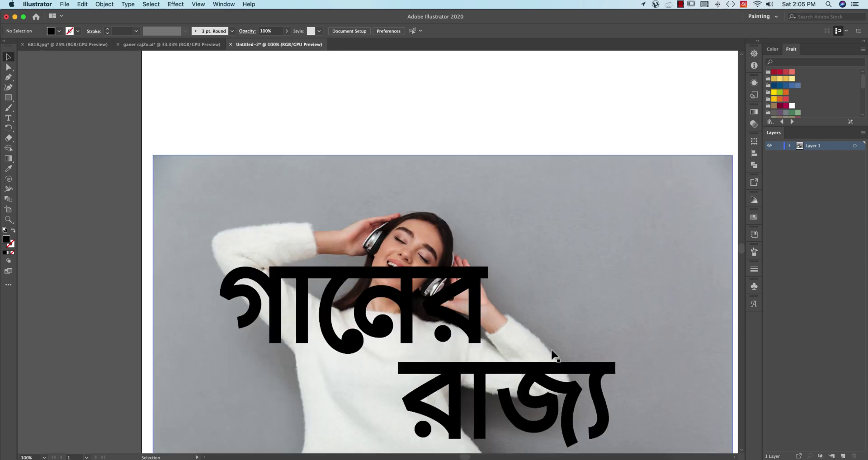
scroll(505, 311, "down", 2)
left_click(493, 313)
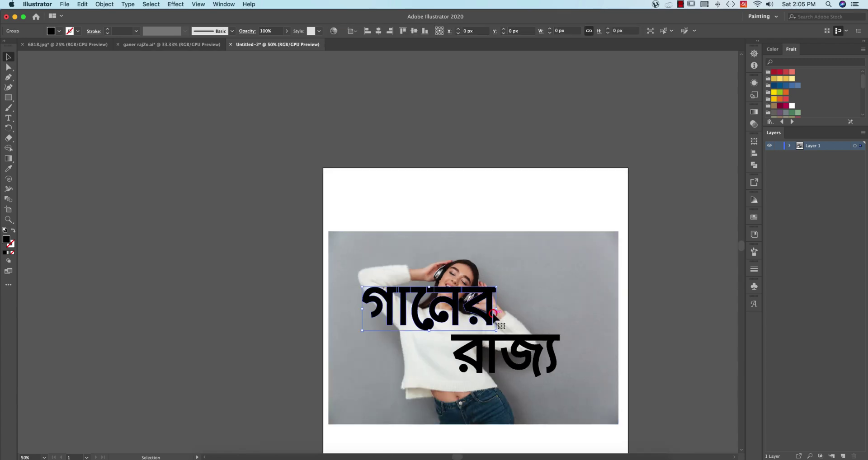
left_click(511, 338, "shift")
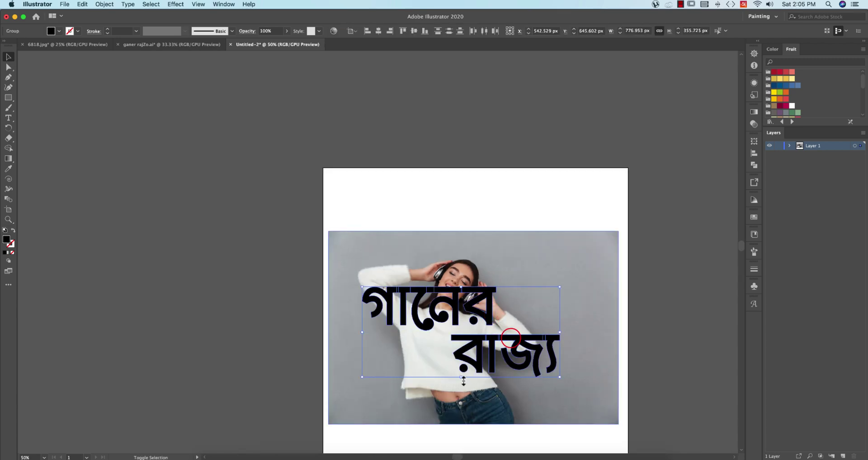
left_click_drag(461, 377, 469, 406)
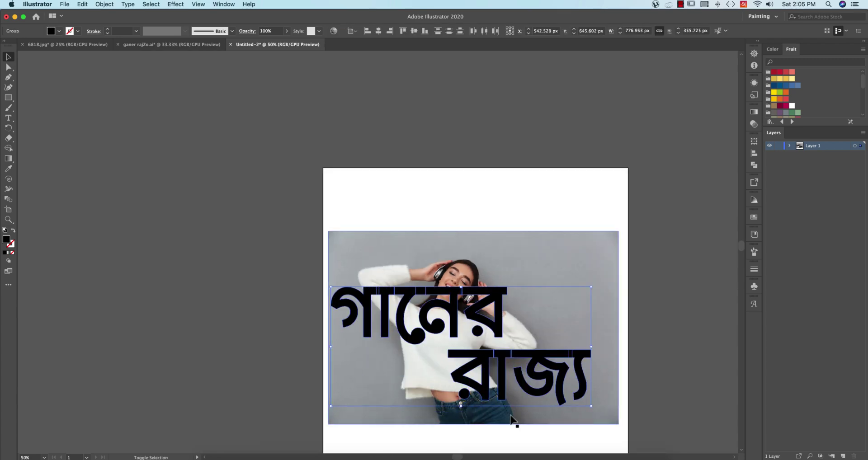
left_click(646, 346)
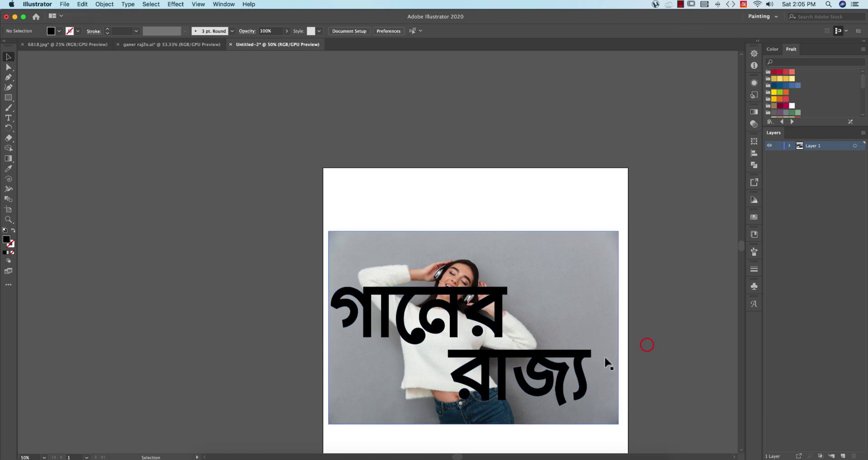
- Move "রাজ্য" aside off the artboard and lower "গানের" over the woman's chest so it clears her face
left_click_drag(573, 338, 704, 185)
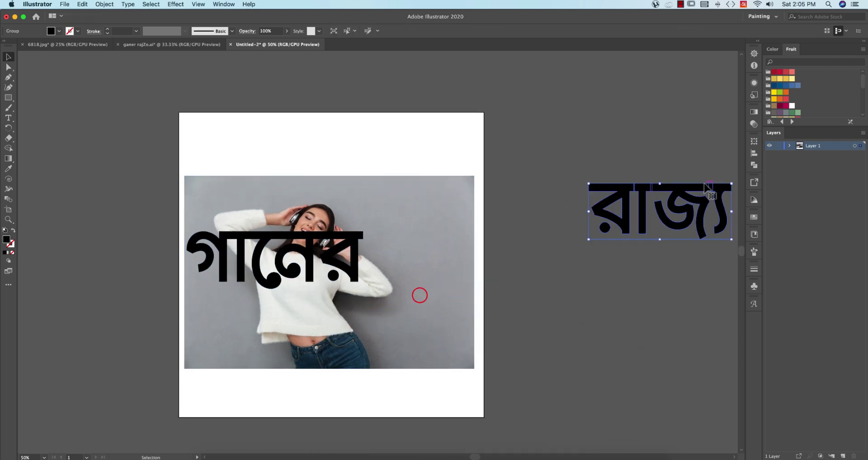
left_click_drag(362, 275, 383, 294)
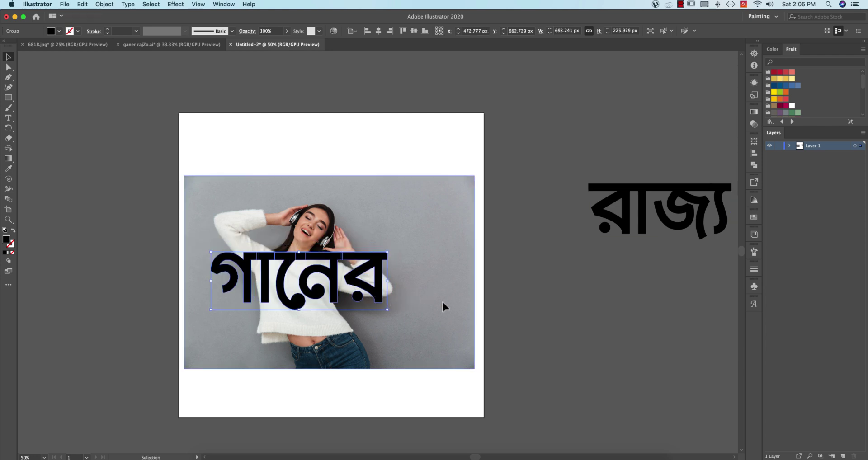
left_click(570, 323)
- Place "রাজ্য" back on the photo beneath "গানের", then nudge it 20 px further down
key("space")
left_click_drag(375, 241, 425, 238)
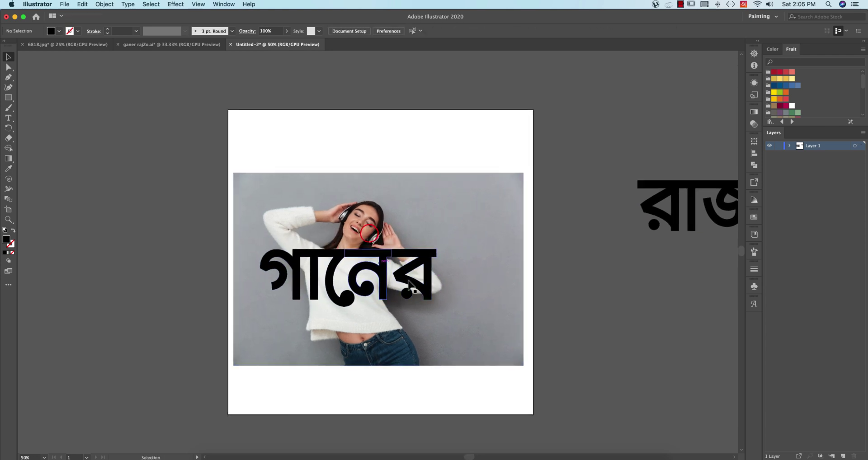
left_click_drag(676, 231, 367, 351)
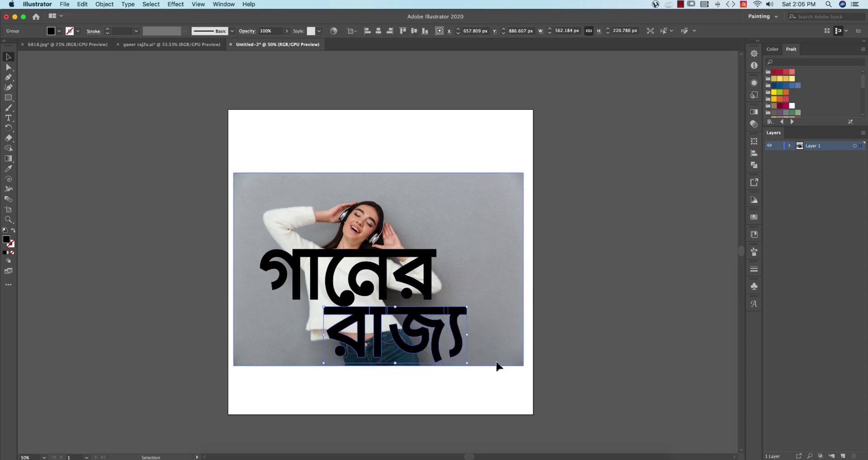
left_click(622, 342)
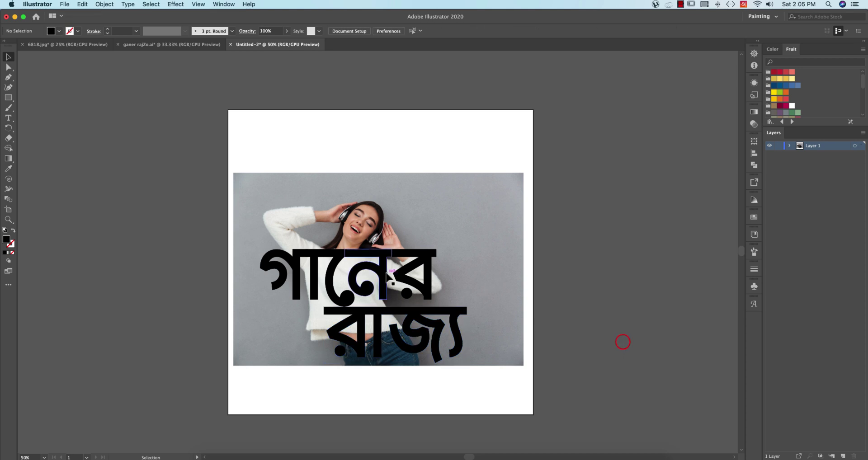
left_click(377, 312)
key("shift+Down")
key("shift+Down")
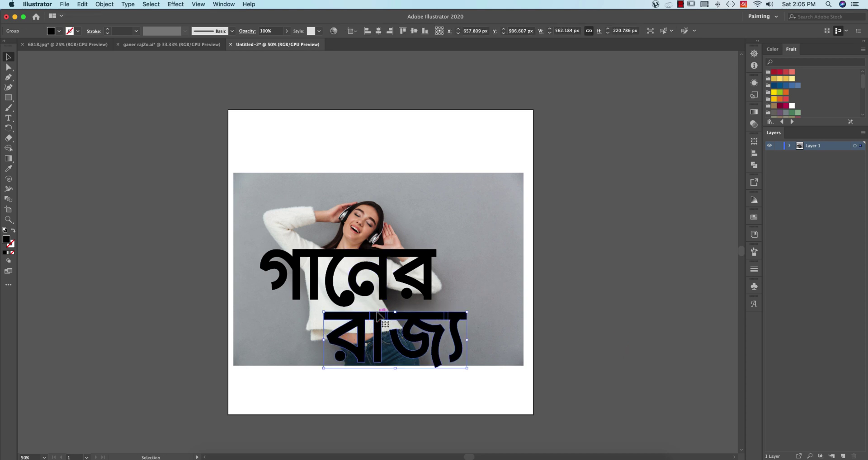
left_click(589, 272)
- Set the opacity of both word groups to 67%
left_click_drag(336, 221, 396, 213)
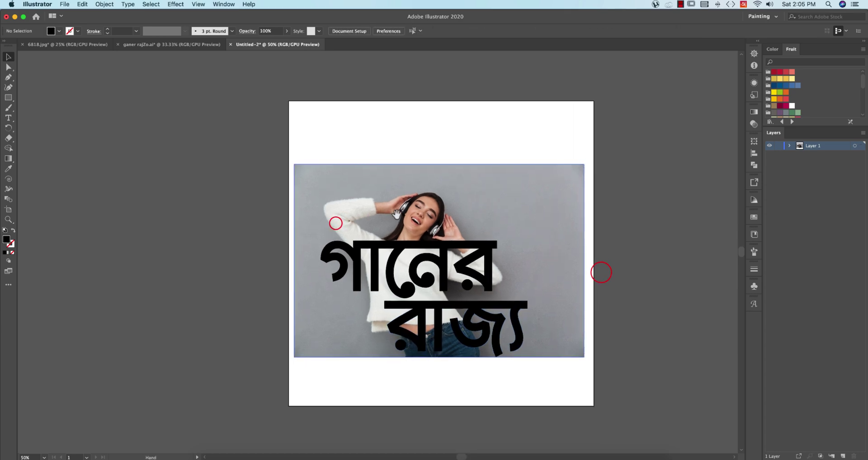
left_click(466, 243)
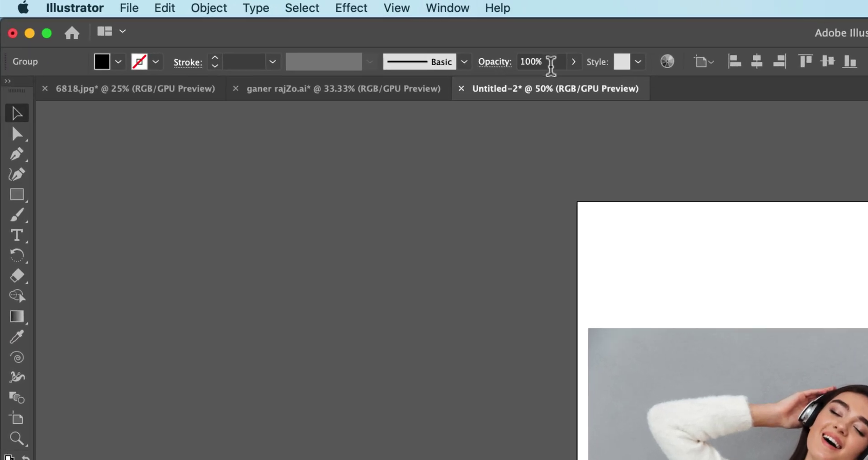
left_click(550, 64)
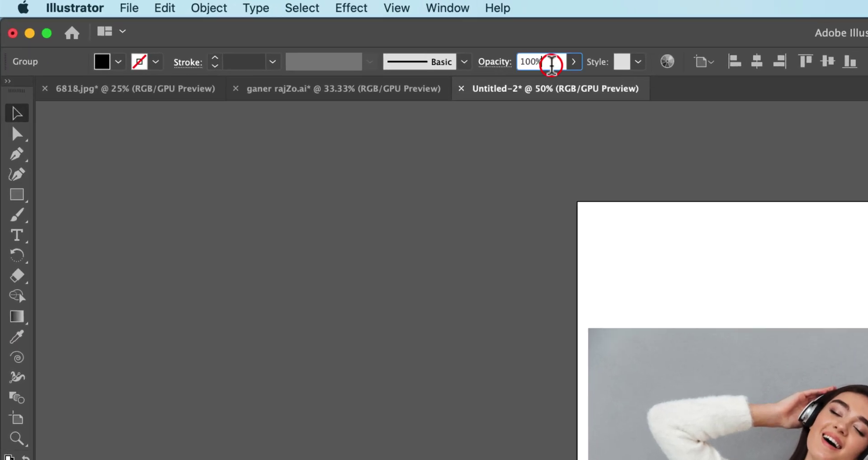
type("72")
key("Return")
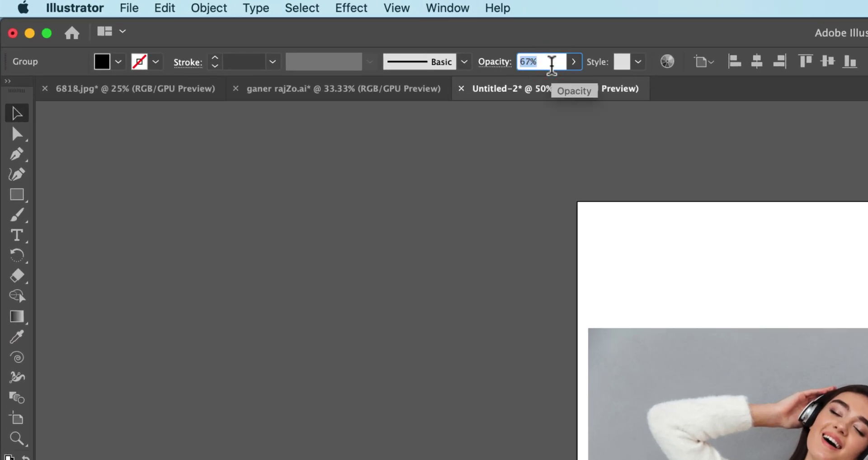
left_click(651, 249)
- Expand Layer 1 and lock the photo's image object, testing that it cannot be selected on the artboard
left_click(553, 224)
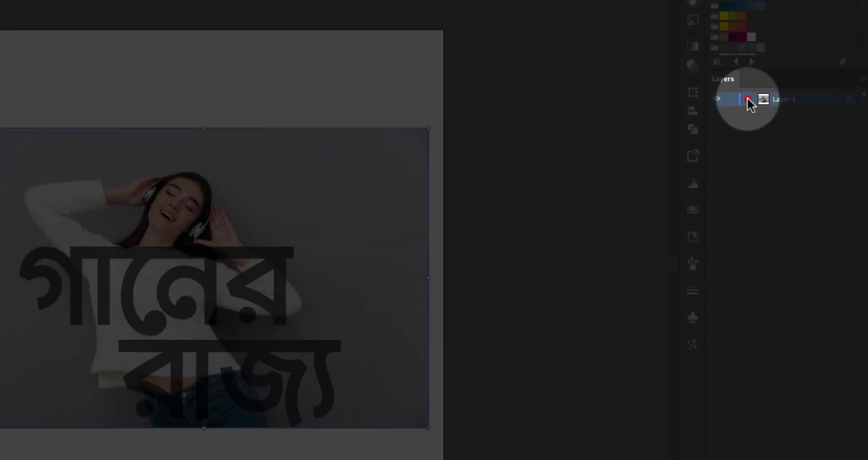
left_click(789, 145)
left_click(726, 138)
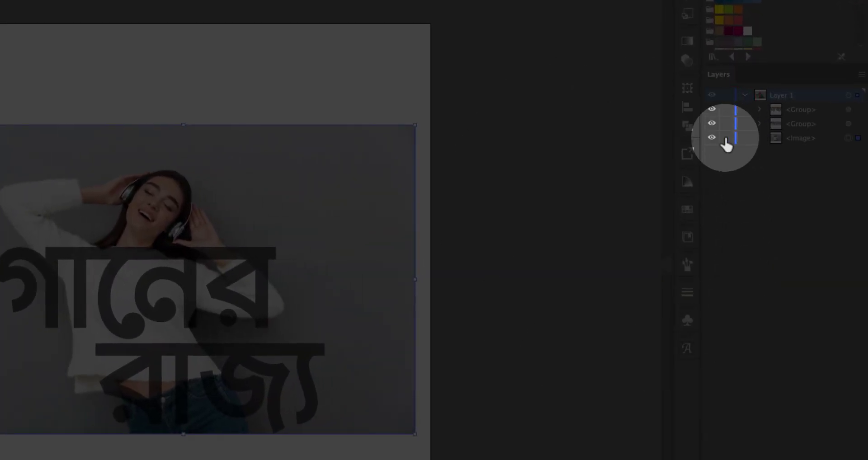
left_click_drag(328, 206, 362, 223)
left_click_drag(286, 182, 419, 315)
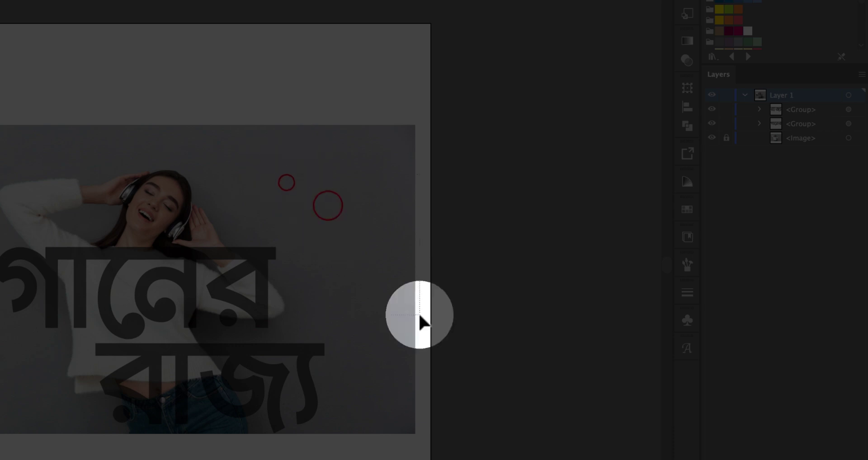
left_click_drag(310, 137, 376, 328)
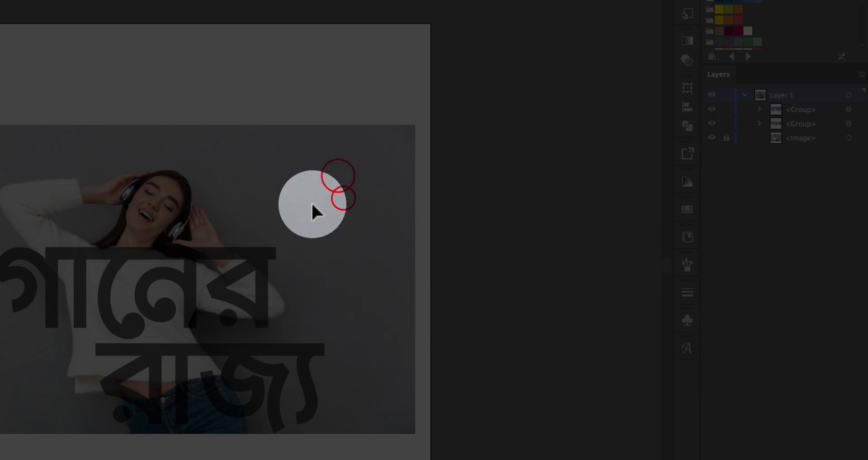
- Lock the "গানের" and "রাজ্য" groups inside Layer 1
left_click(238, 262)
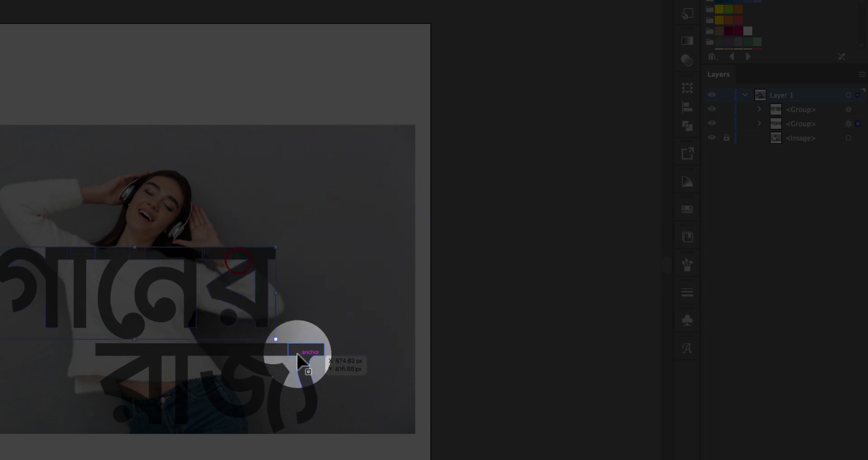
left_click(296, 353, "shift")
left_click(726, 121)
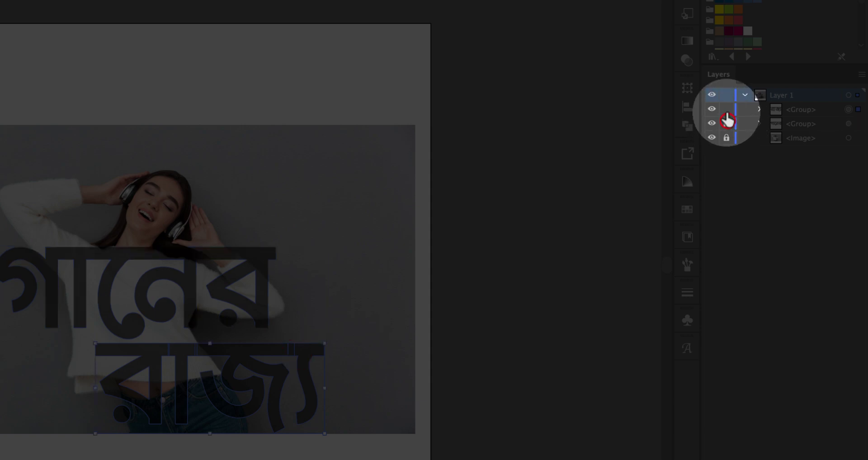
left_click(725, 110)
left_click(834, 155)
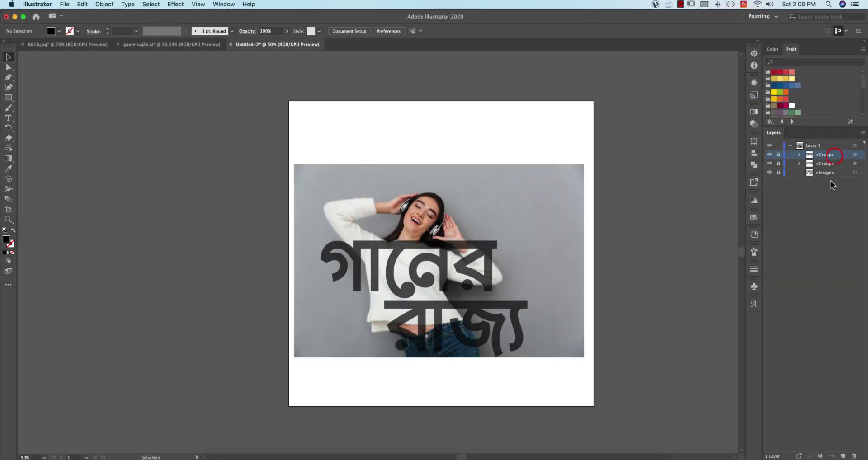
- Add a new empty layer above Layer 1
left_click(834, 146)
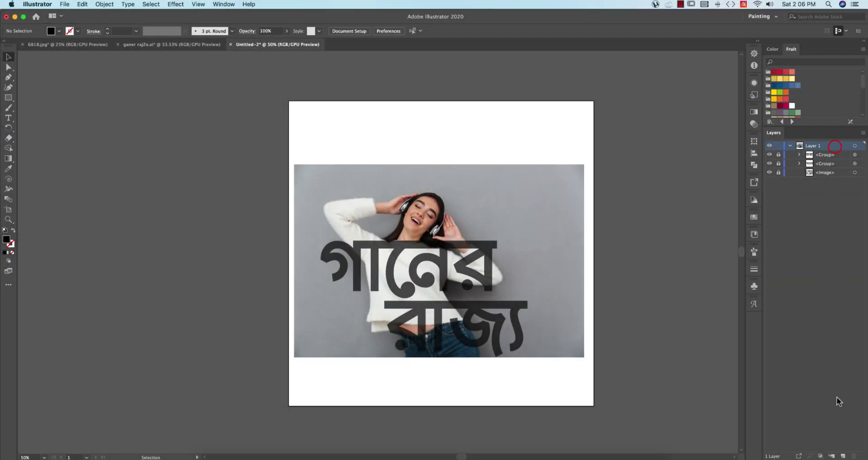
left_click(843, 456)
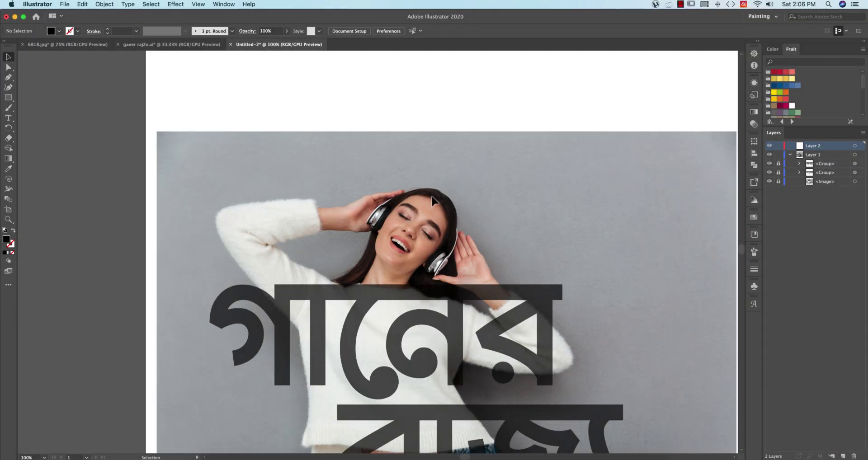
- Start a Pen path along the raised arm's outer sleeve edge, from the top of "গানের" to the elbow, with black stroke and no fill
scroll(292, 223, "up", 1)
key("p")
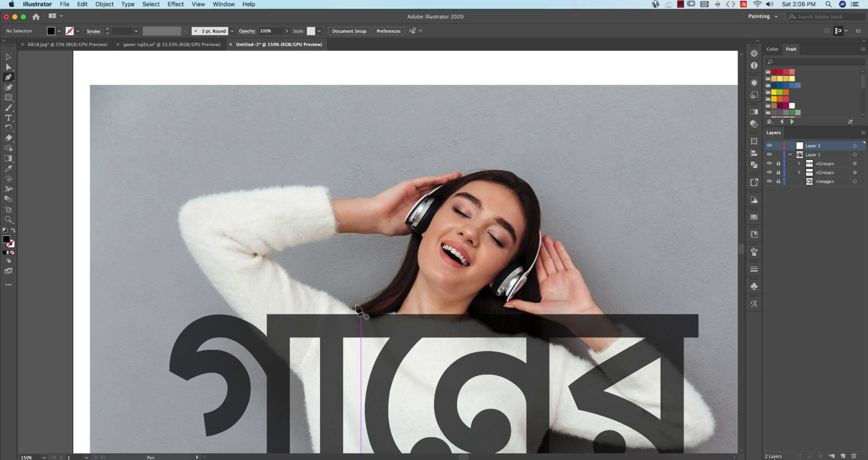
scroll(231, 310, "right", 1)
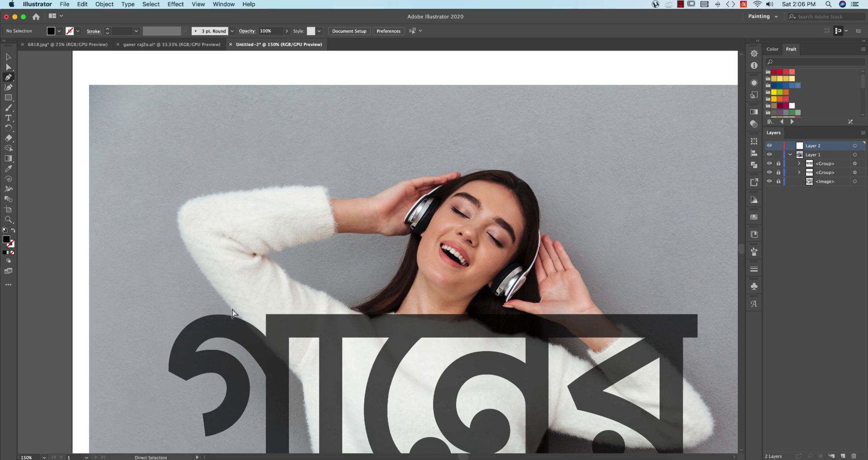
scroll(242, 327, "up", 1)
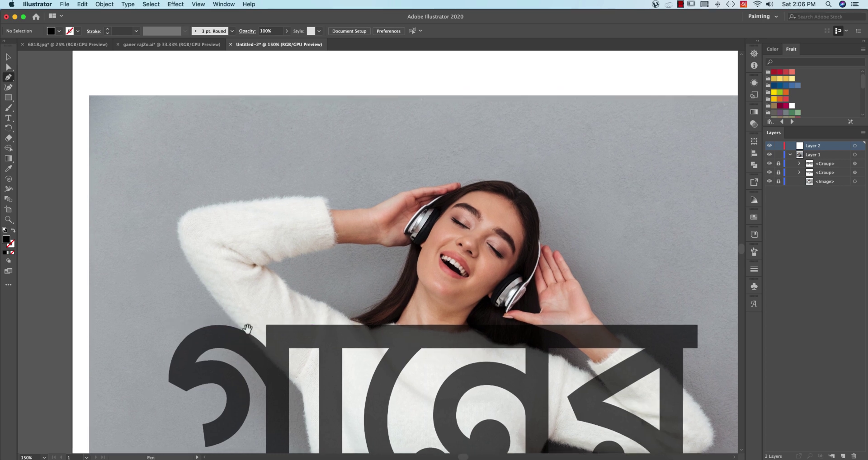
left_click_drag(248, 328, 364, 250)
scroll(364, 251, "up", 2)
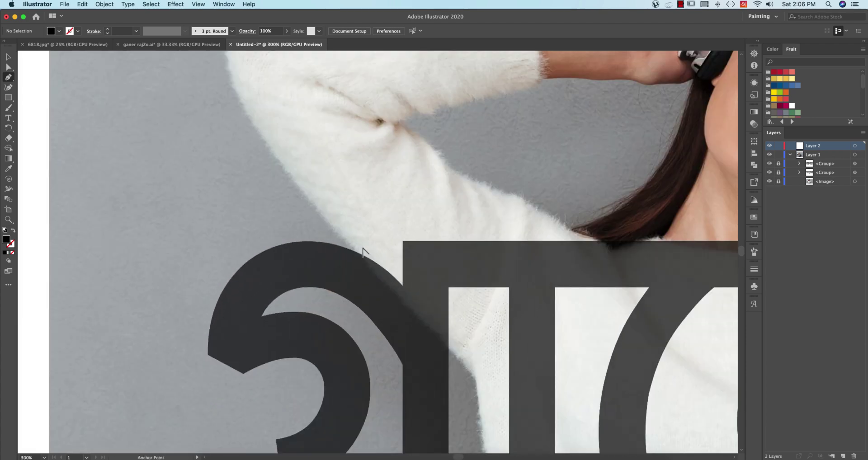
scroll(367, 251, "down", 2)
left_click_drag(435, 196, 371, 262)
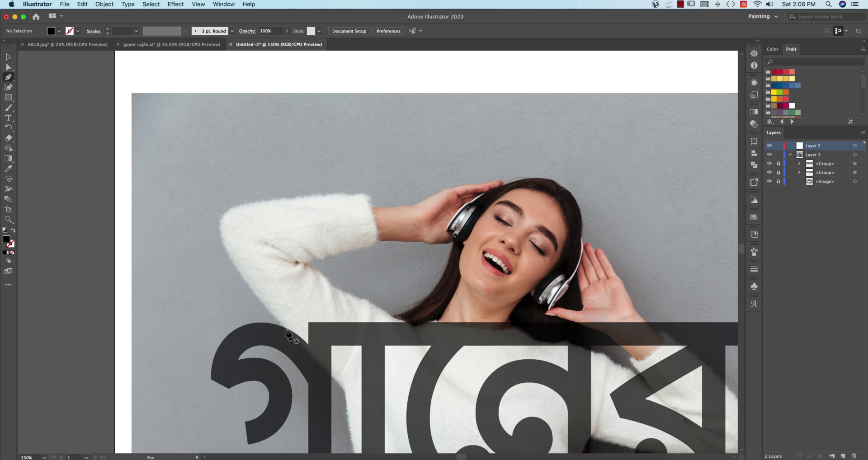
left_click(287, 329)
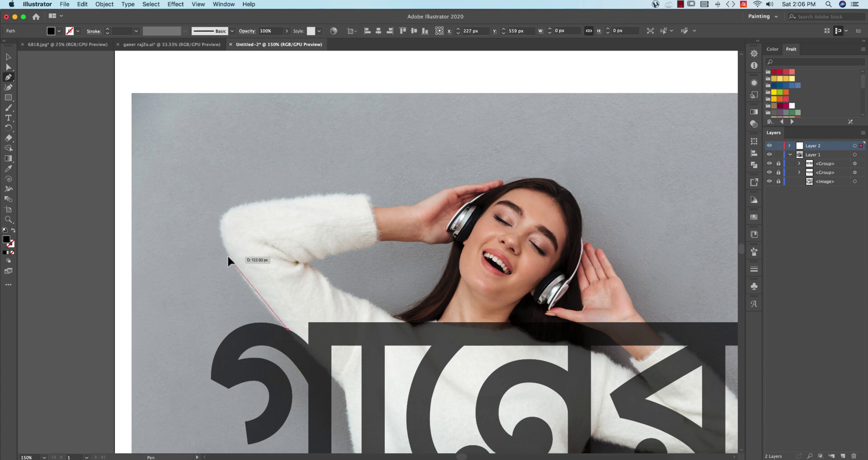
left_click_drag(228, 257, 220, 239)
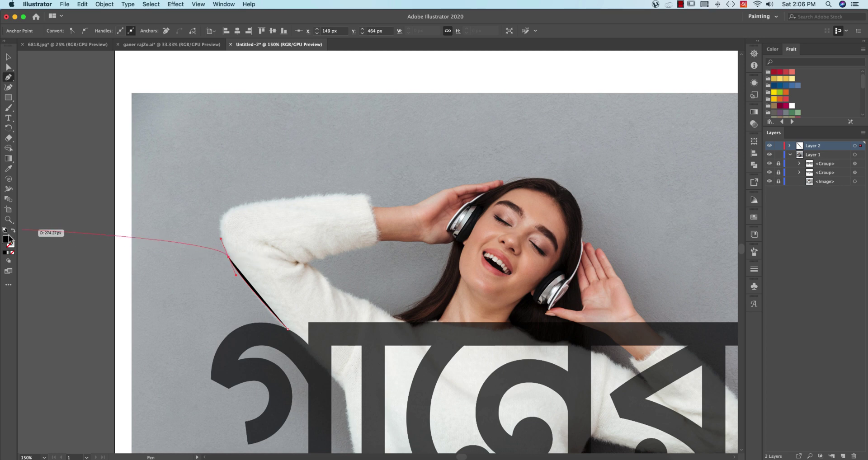
left_click(13, 231)
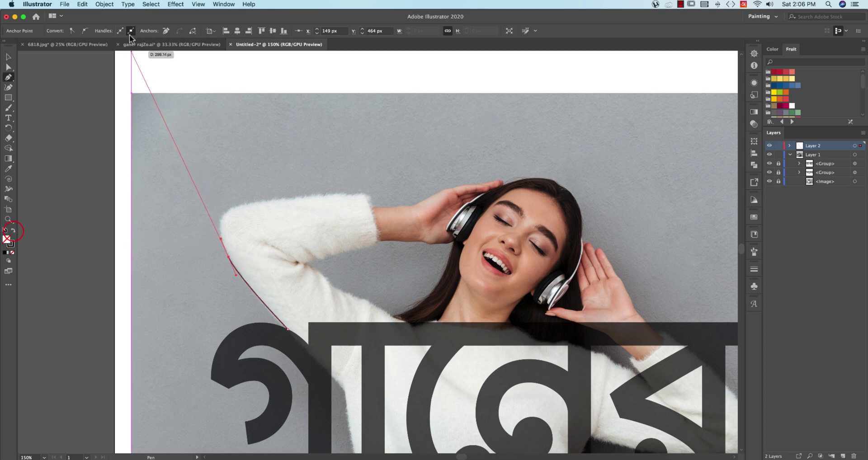
- Continue the Pen path around the elbow and along the sleeve's upper edge, ending in a corner at the cuff
scroll(237, 226, "up", 2)
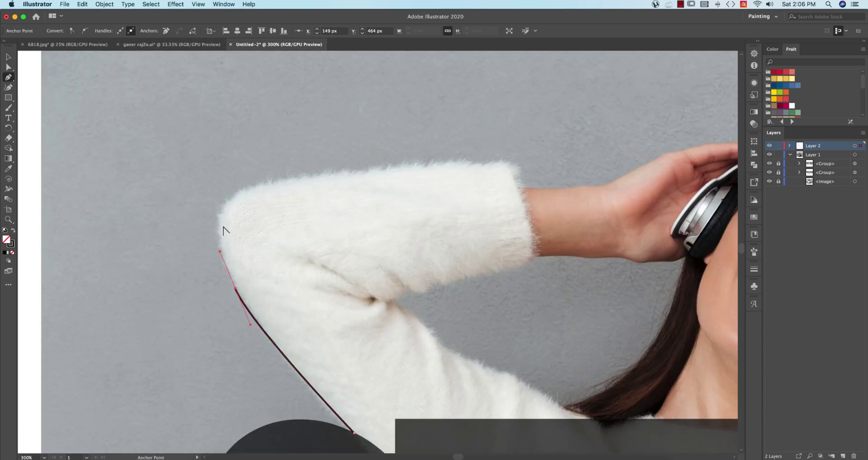
left_click_drag(235, 195, 277, 178)
key("super+z")
left_click(241, 191, "alt")
left_click_drag(507, 164, 596, 170)
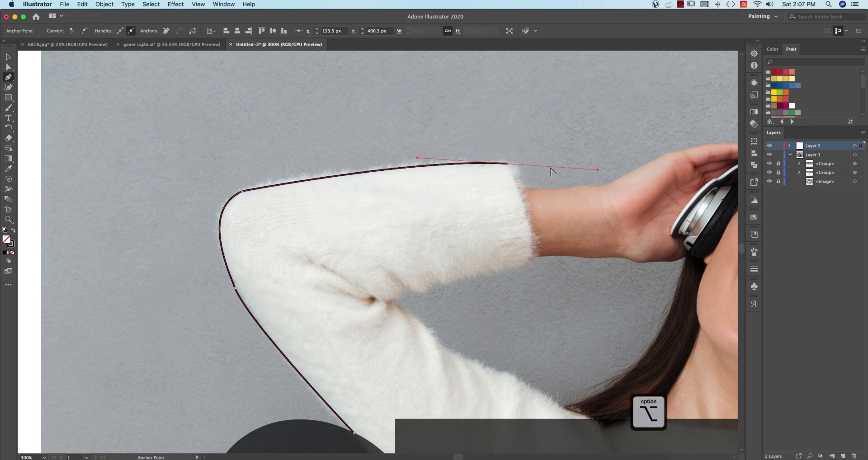
left_click(508, 164, "alt")
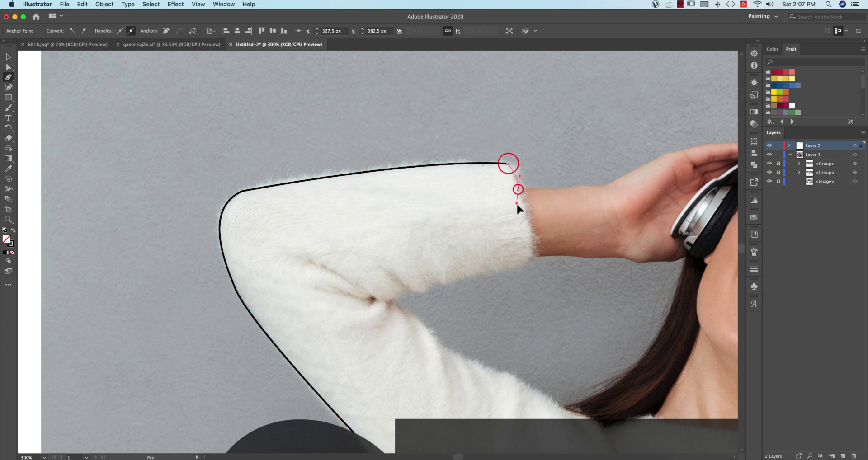
- Trace the short upper part of the cuff and the forearm's upper edge as far as the wrist
left_click_drag(518, 189, 520, 195)
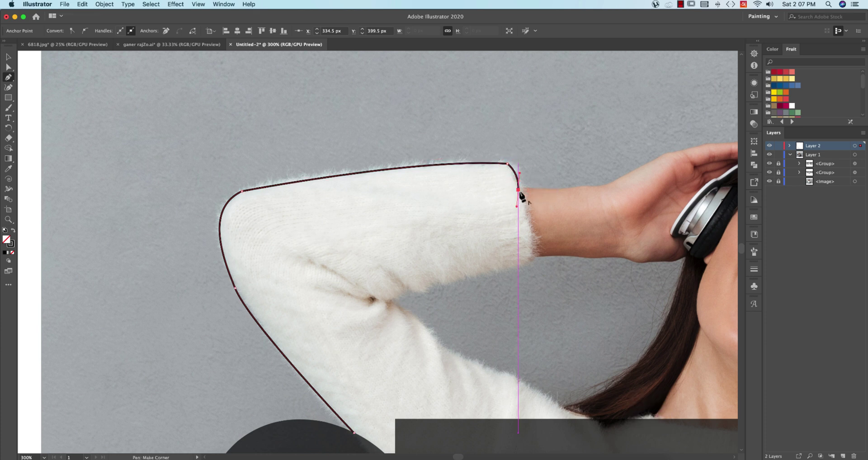
left_click(568, 188)
left_click(569, 188)
left_click_drag(585, 220, 410, 271)
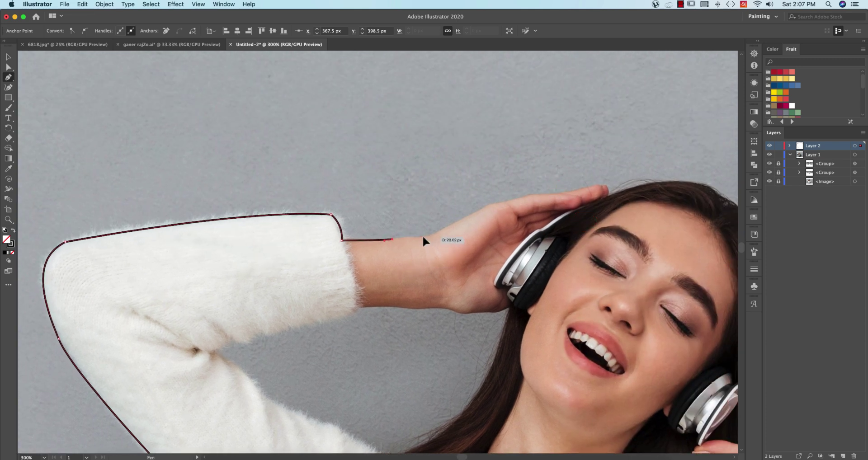
mouse_move(422, 236)
left_mouse_down()
mouse_move(435, 245)
mouse_move(435, 236)
left_mouse_up()
left_click(422, 237, "alt")
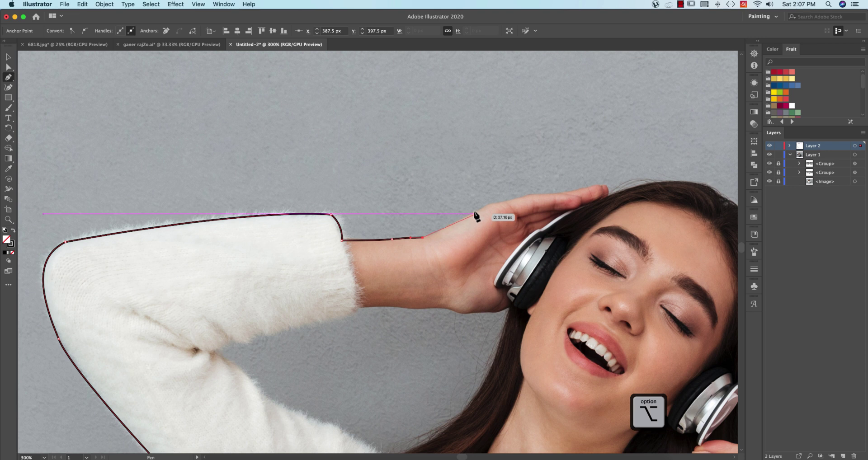
- Trace the back of the raised hand over the knuckle to the base of the fingers, undoing and re-placing misplaced anchors
left_click_drag(473, 211, 496, 202)
left_click(473, 211, "alt")
left_click(496, 203, "alt")
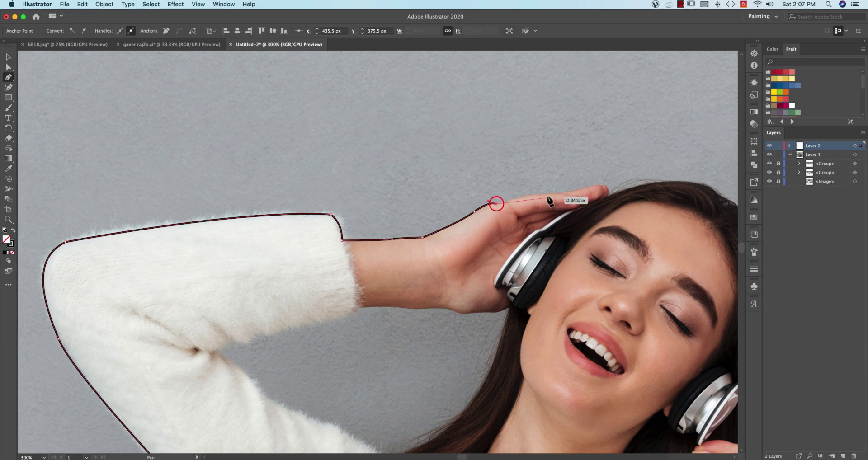
mouse_move(550, 193)
left_mouse_down()
mouse_move(565, 199)
mouse_move(546, 194)
mouse_move(556, 197)
left_mouse_up()
key("super+z")
key("super+z")
key("super+z")
key("super+z")
left_click(536, 193)
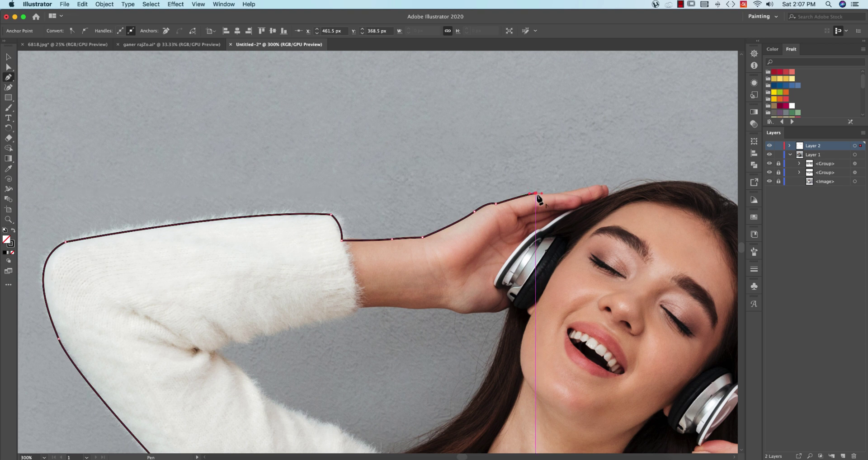
- Extend the path along the upper finger to its fingertip beside the hair, undoing and re-placing the last anchor
left_click_drag(537, 195, 560, 195)
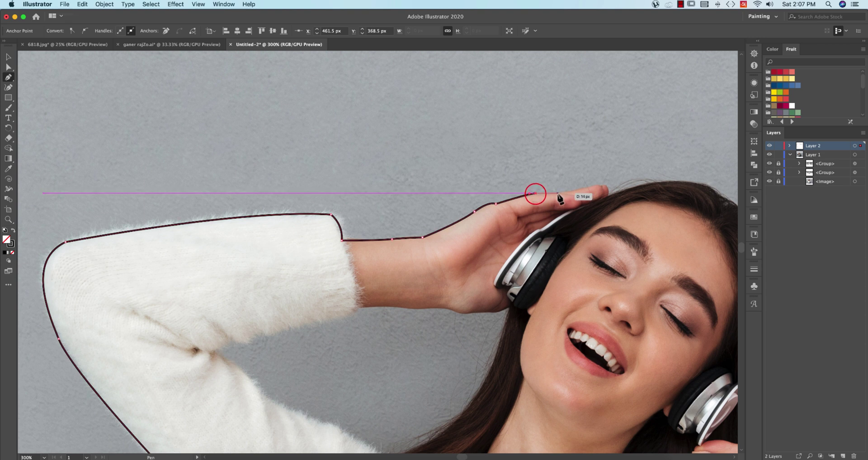
left_click(557, 193)
left_click(598, 186)
key("super+z")
left_click(597, 186)
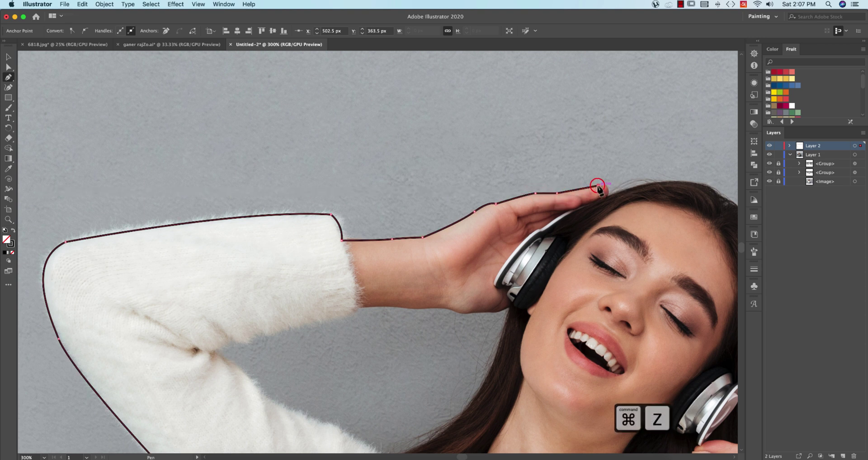
left_click_drag(599, 189, 597, 189)
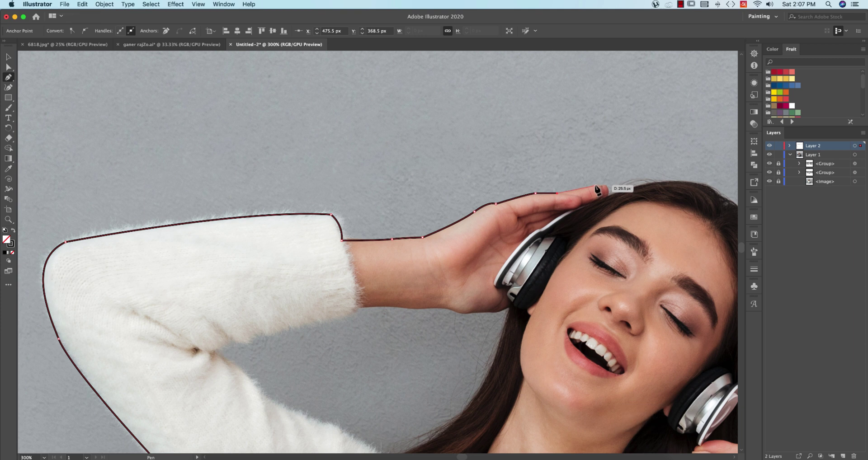
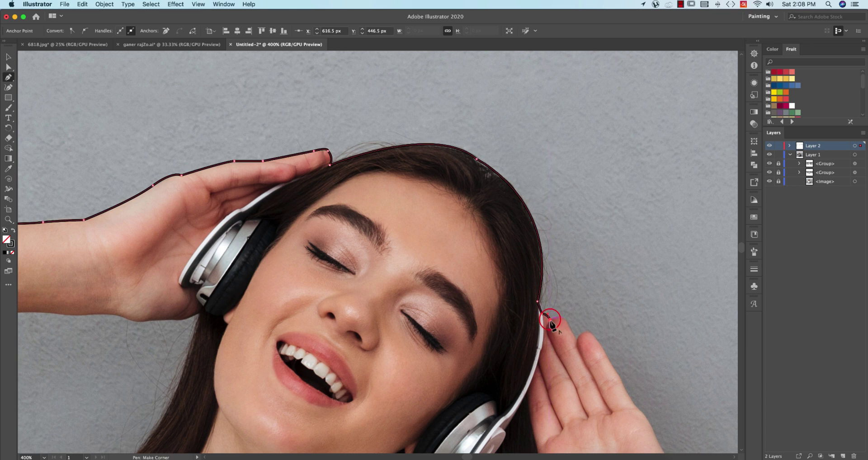
- Trace the Pen path over the fingertips of the hand beside the headphone, undoing a misplaced anchor
left_click(567, 325)
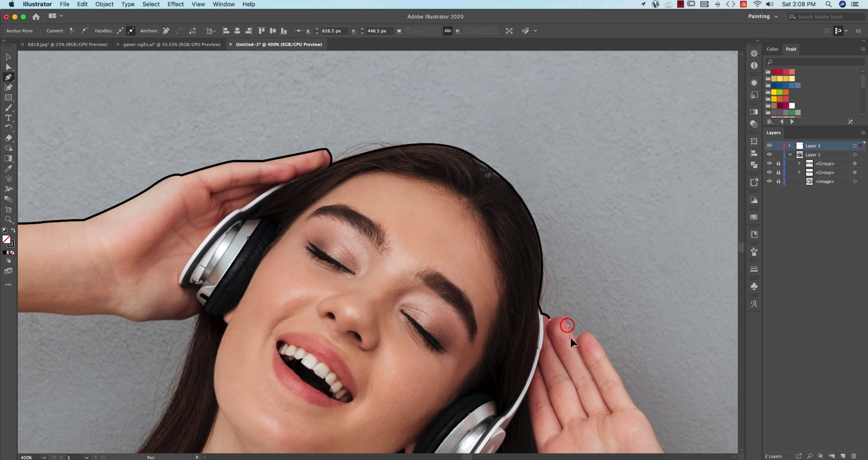
left_click_drag(566, 325, 457, 153)
left_click(596, 338, "super")
left_click(466, 159)
key("super+z")
- Trace the outer edge of that hand to the wrist, and run the path straight across inside the headline bar to the opposite shoulder
left_click(483, 179)
left_click(518, 250)
left_click(562, 303)
scroll(562, 303, "down", 2)
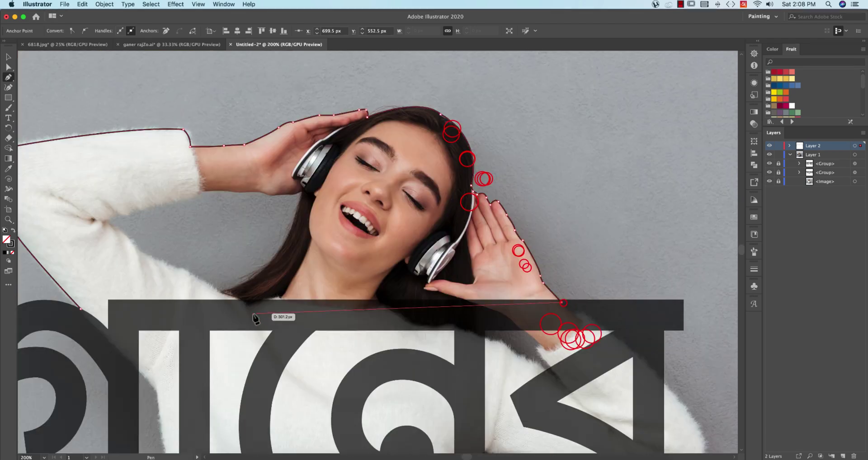
left_click(231, 314)
- Try to trace the shoulder tip, the hair's edge and the underside of the forearm and sleeve as far as the elbow crease
left_click(246, 297)
left_click(220, 292)
left_click_drag(291, 230, 295, 218)
scroll(273, 181, "up", 2)
left_click(329, 199)
left_click(268, 209)
left_click_drag(191, 208, 180, 207)
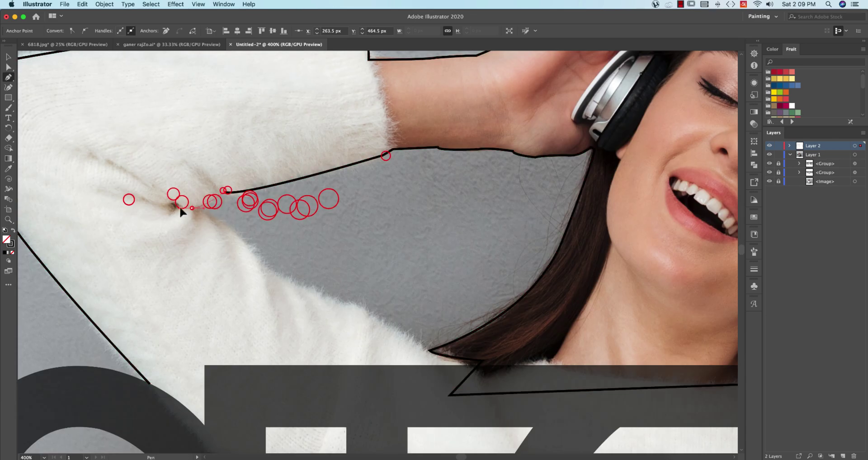
- Try to trace the upper arm's edge from the elbow crease down to the hair at the shoulder
left_click_drag(232, 234, 235, 244)
left_click_drag(265, 273, 265, 285)
left_click(372, 315)
left_click_drag(405, 331, 407, 345)
scroll(372, 380, "down", 5)
scroll(282, 280, "up", 5)
left_click(290, 256)
left_click(302, 260)
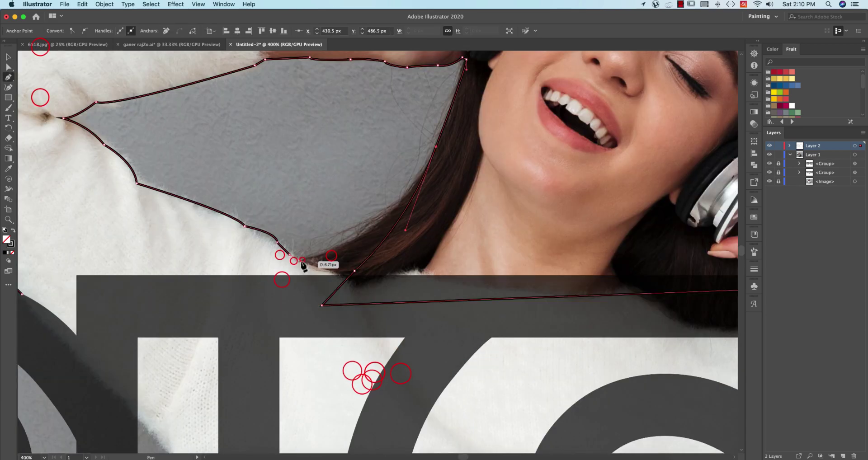
- Undo the anchors traced around the gap between arm and hair, back to the anchor inside the headline bar
key("super+z")
key("super+z")
key("super+z")
key("super+z")
key("super+z")
key("super+z")
key("super+z")
key("super+z")
key("super+z")
key("super+z")
key("super+z")
key("super+z")
key("super+z")
key("super+z")
key("super+z")
key("super+z")
scroll(294, 260, "down", 3)
scroll(303, 276, "up", 3)
key("super+z")
- Retrace the path from the headline bar over the shoulder tip and up the hair's curved edge to the raised hand
left_click_drag(112, 202, 304, 277)
left_click(491, 357)
left_click(469, 347)
left_click(451, 341)
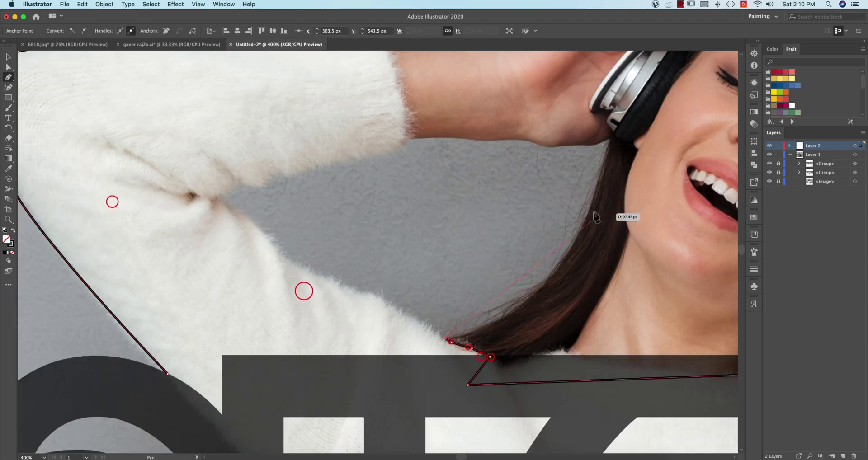
left_click_drag(590, 221, 592, 212)
left_click(610, 141)
- Trace the underside of the raised forearm and sleeve to the inner elbow crease
scroll(610, 141, "up", 2)
left_click(399, 136)
left_click_drag(282, 146, 512, 124)
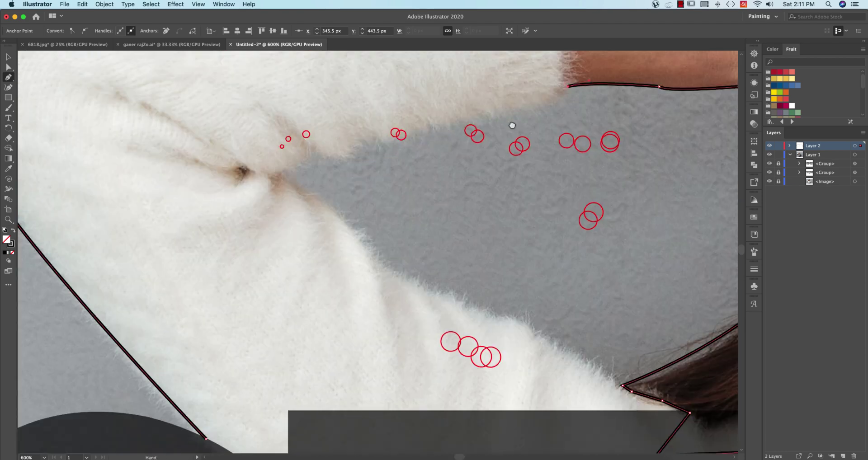
left_click(366, 145)
- Trace the upper arm's edge from the crease down to the hair and close the outline at its starting anchor
left_click_drag(368, 250, 387, 290)
left_click(544, 343)
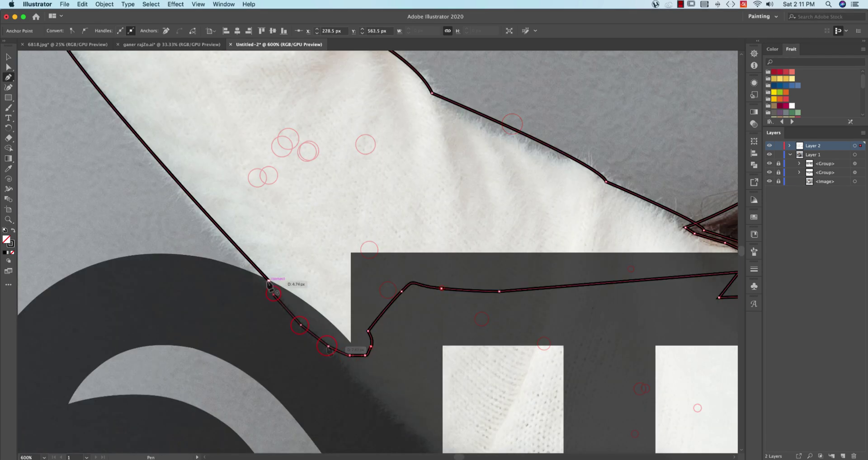
left_click(269, 281)
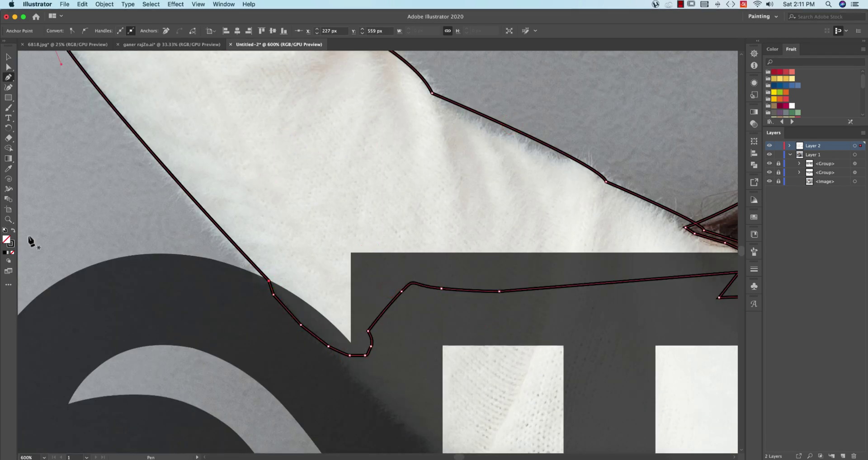
- Swap the outline's fill and stroke to check it as a black silhouette, and swap them back
left_click(13, 231)
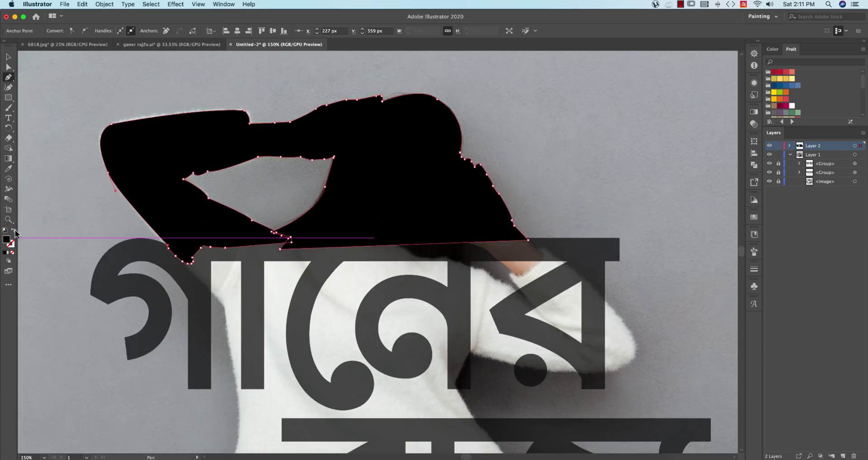
left_click(13, 231)
left_click(13, 231)
left_click(13, 231)
- Draw an open Pen path around the elbow protruding beside the letter র, about 44 px wide and 98 px high
scroll(625, 332, "down", 1)
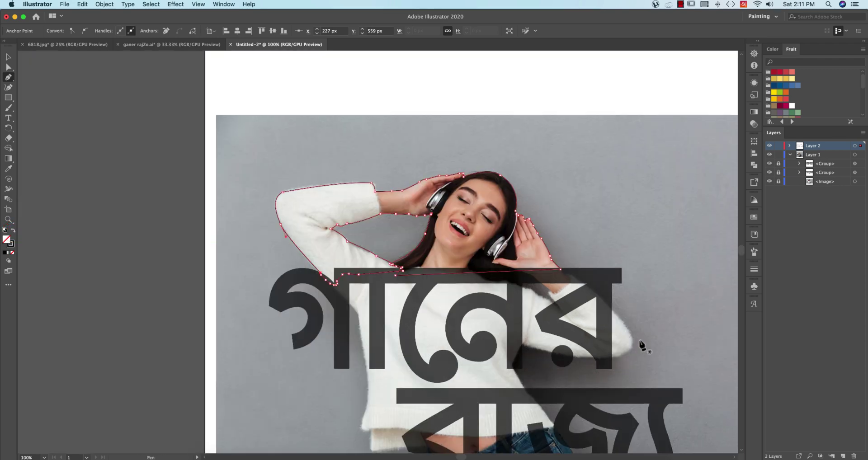
scroll(638, 339, "up", 2)
left_click(581, 276)
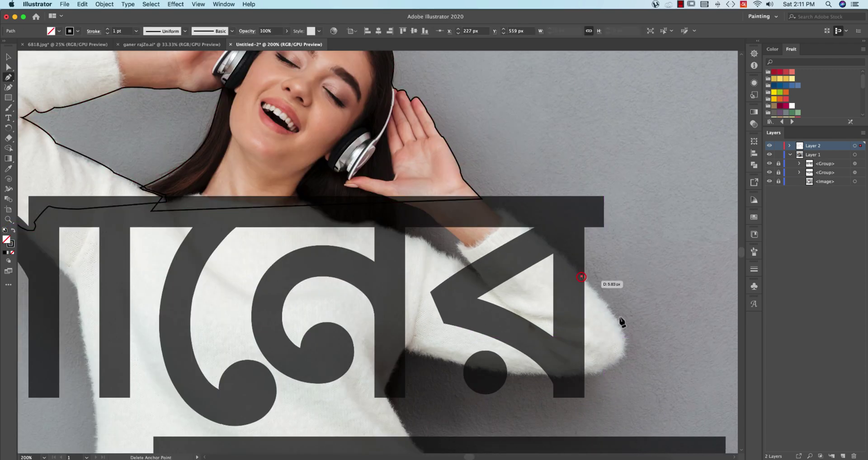
left_click_drag(626, 342, 535, 382)
left_click(626, 342)
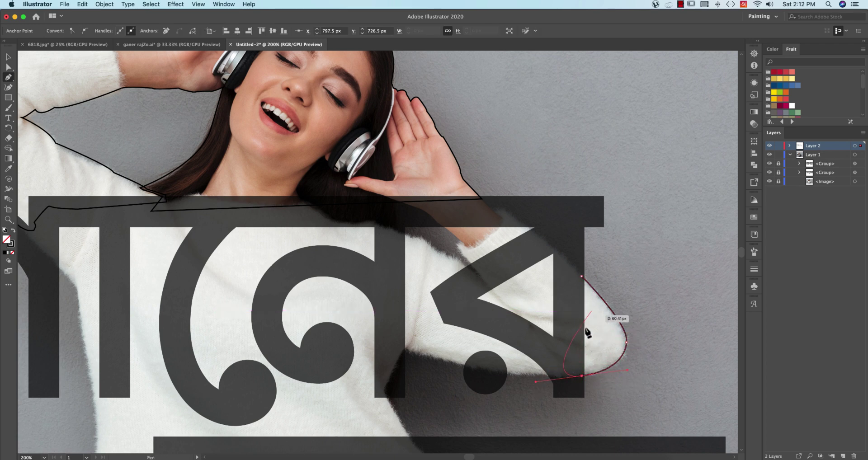
left_click(581, 376)
scroll(582, 277, "down", 2)
scroll(581, 276, "down", 1)
key("Escape")
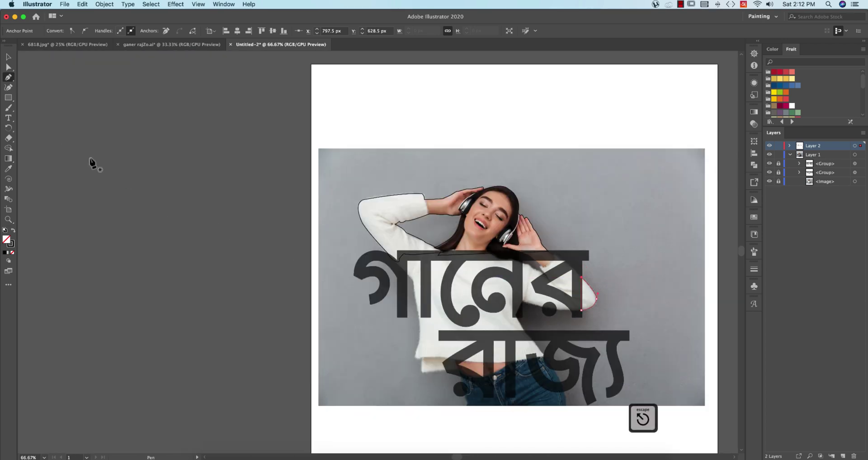
key("v")
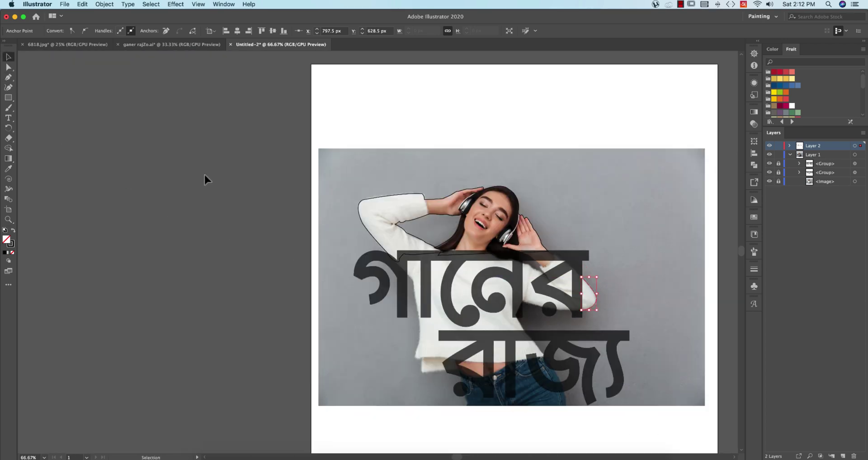
- Turn both traced paths, the large body outline and the small elbow, into solid black shapes without a stroke
left_click(27, 158)
left_click(211, 200)
left_click_drag(238, 212, 167, 165)
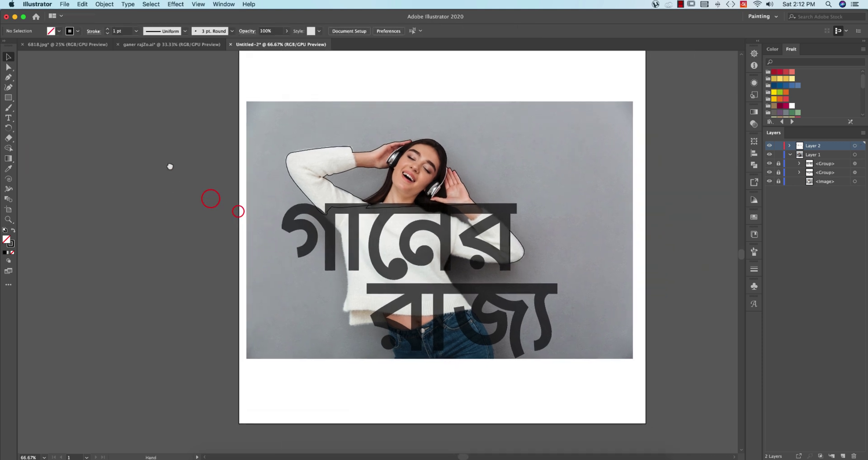
left_click(352, 150)
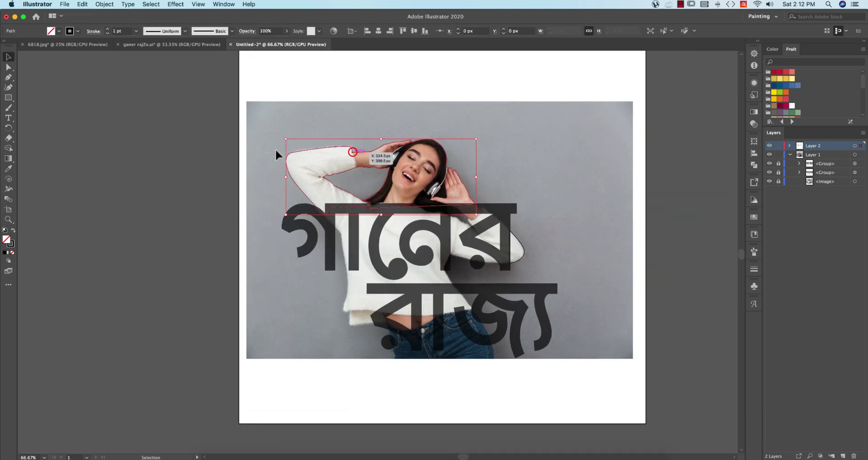
left_click(13, 229)
left_click(518, 259)
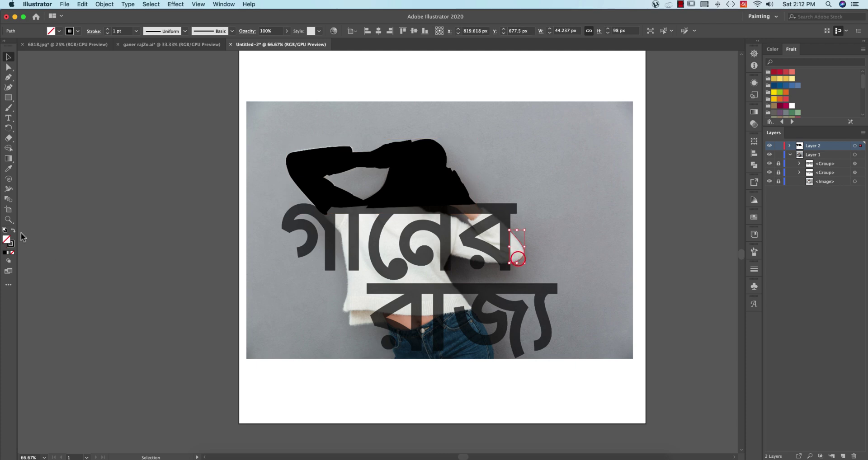
left_click(13, 231)
left_click(431, 235)
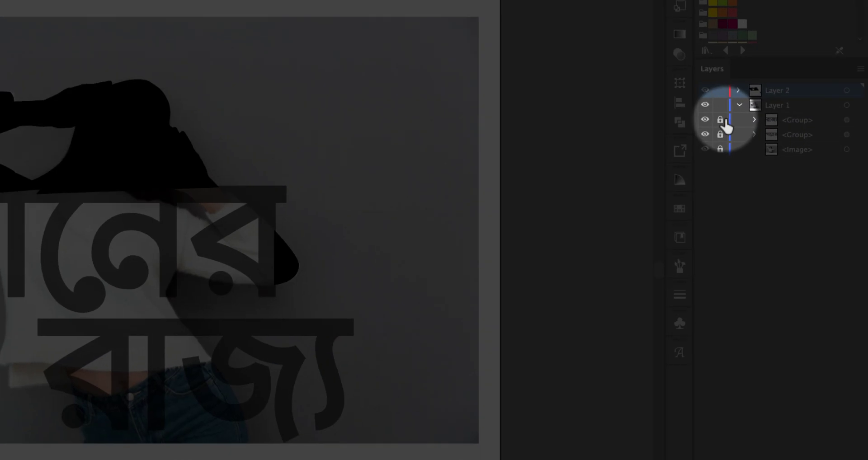
- Unlock the two word groups in Layer 1 and try selecting them together with the body silhouette
left_click(779, 163)
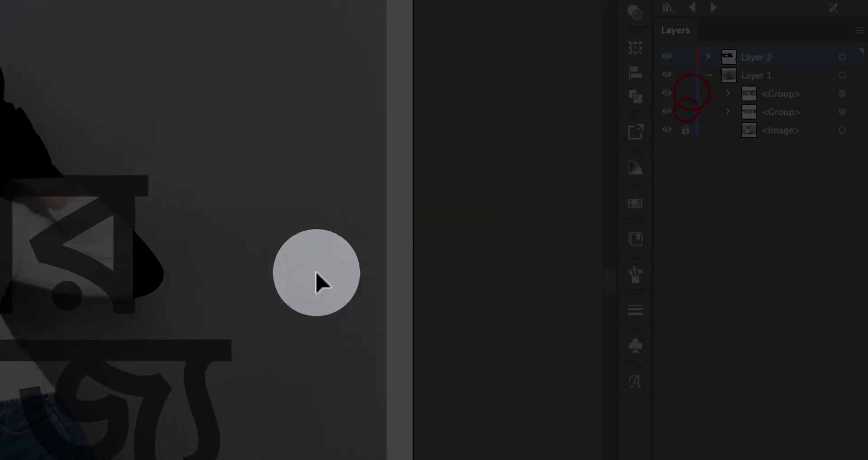
left_click(125, 280)
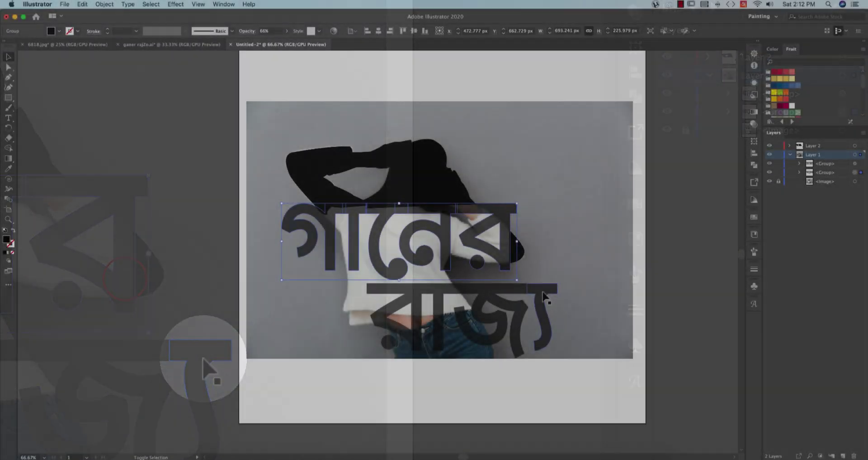
left_click(542, 292, "shift")
left_click(461, 204, "shift")
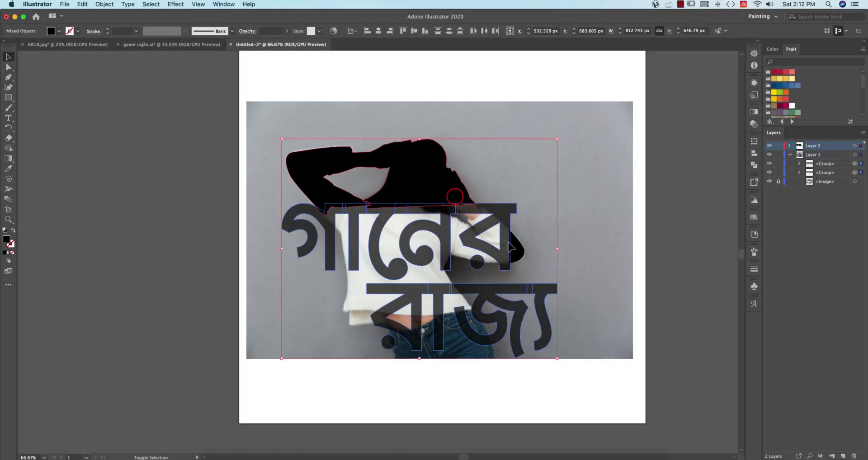
left_click(722, 276)
- Ungroup the words রাজ্য and গানের into their separate letter shapes
left_click(548, 288)
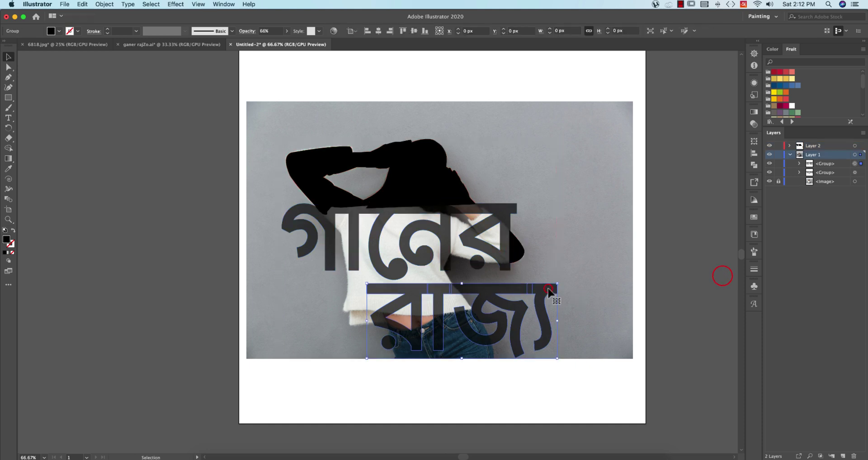
right_click(547, 292)
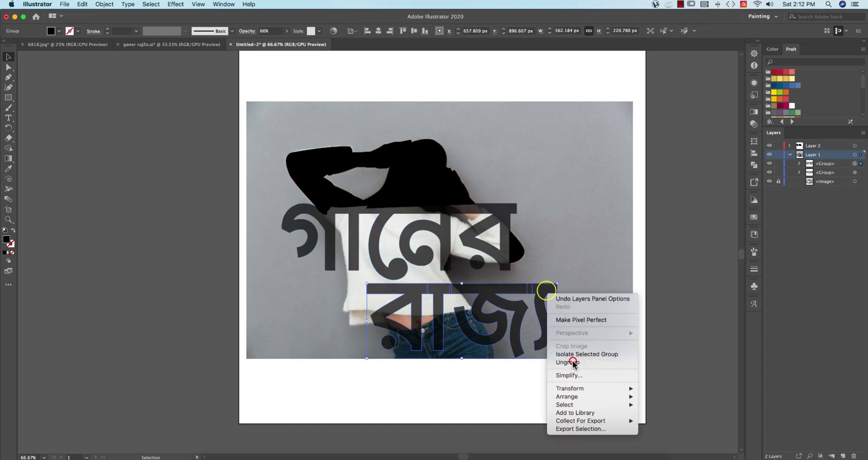
left_click(573, 361)
left_click(505, 256)
right_click(500, 252)
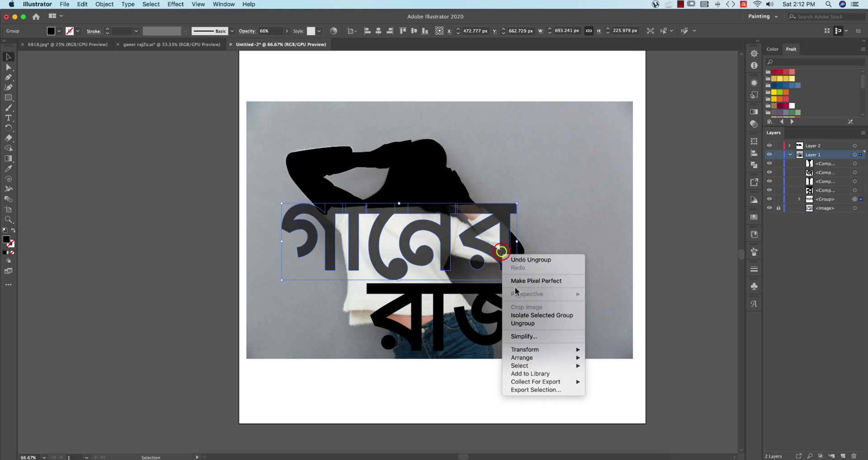
left_click(528, 323)
left_click(658, 306)
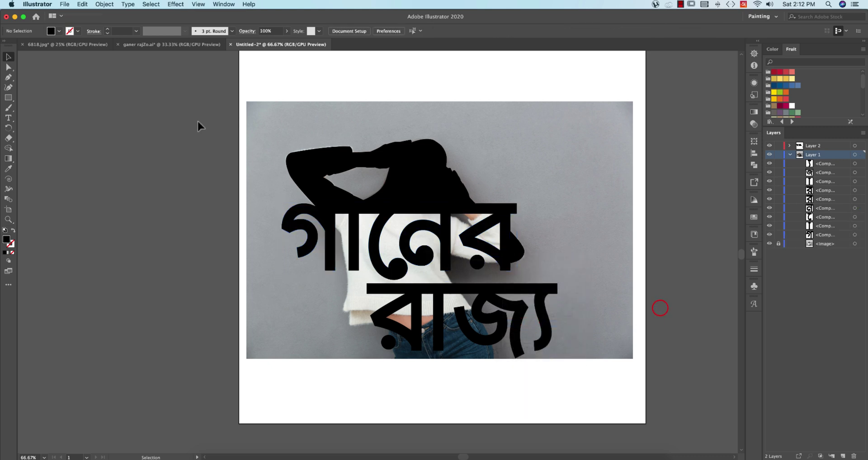
- Select all the letters and both silhouette shapes and merge them with the Pathfinder's Unite mode
left_click_drag(190, 116, 603, 370)
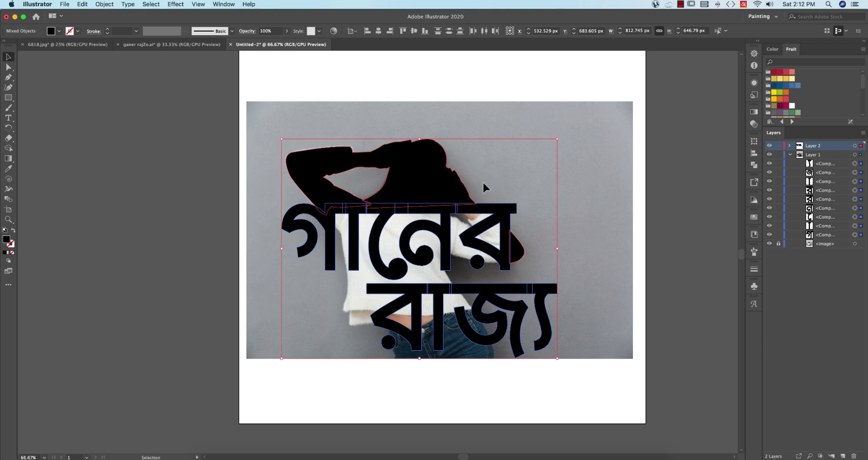
left_click(754, 164)
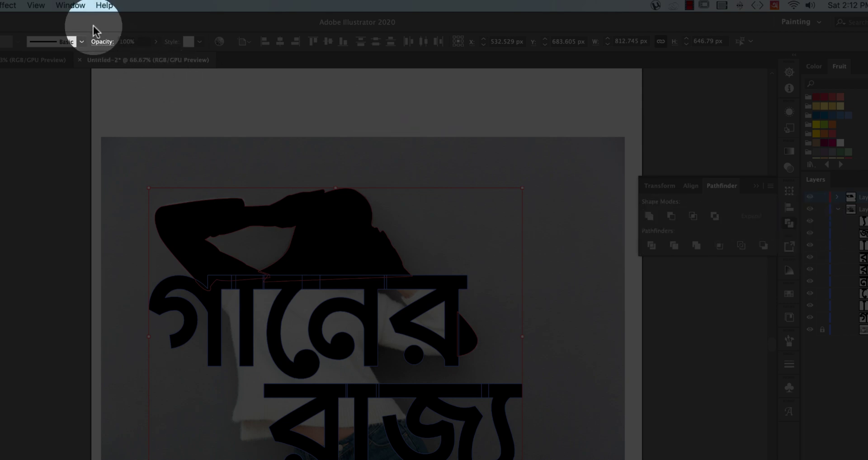
left_click(69, 5)
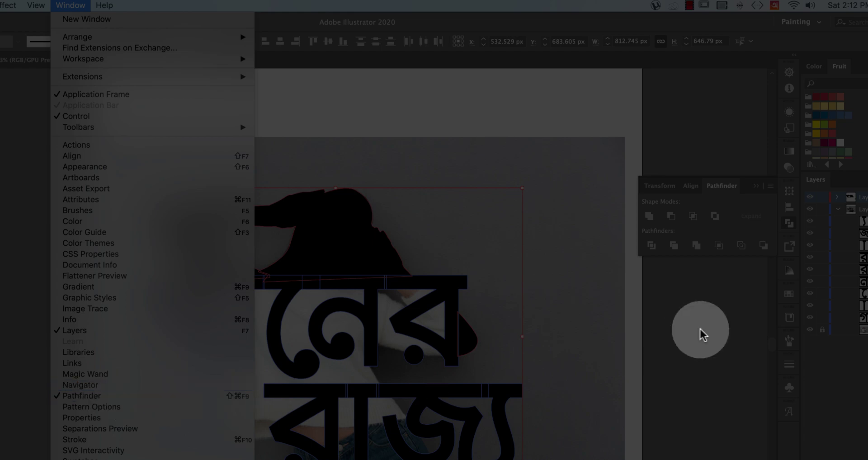
left_click(646, 213)
left_click(648, 215)
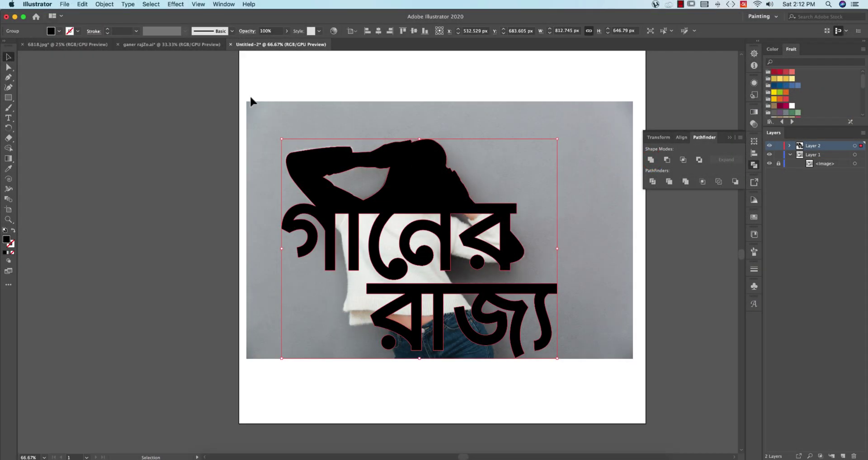
- Make the united lettering and silhouette a single compound path
left_click(103, 4)
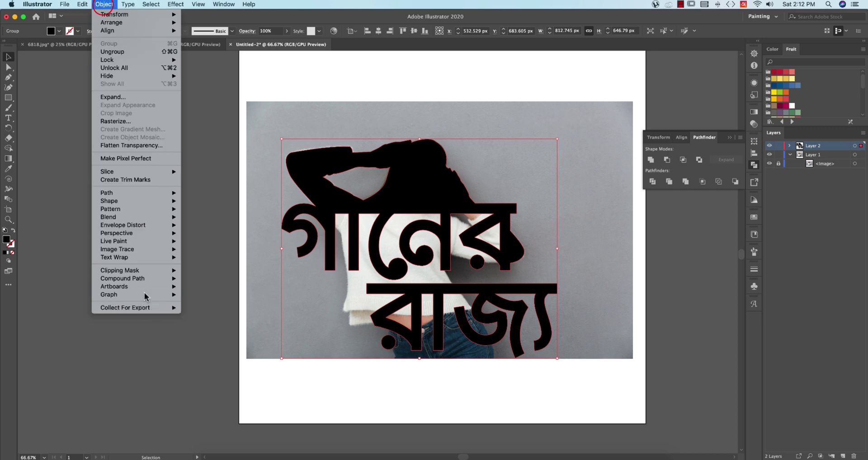
mouse_move(140, 280)
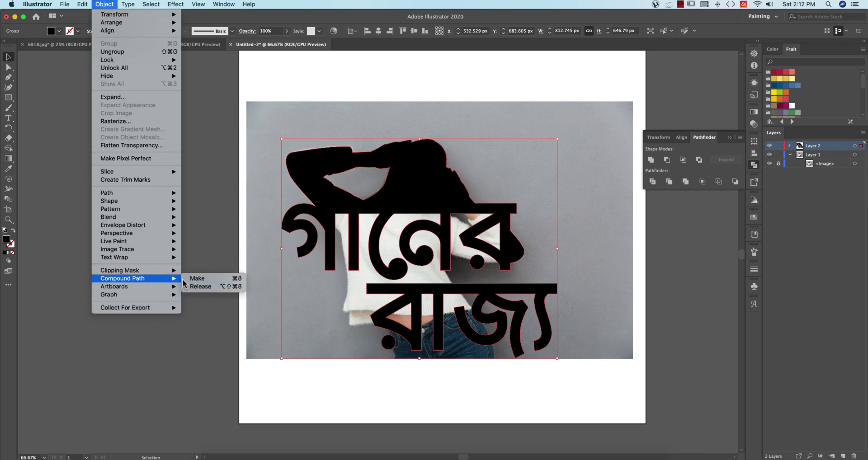
left_click(212, 278)
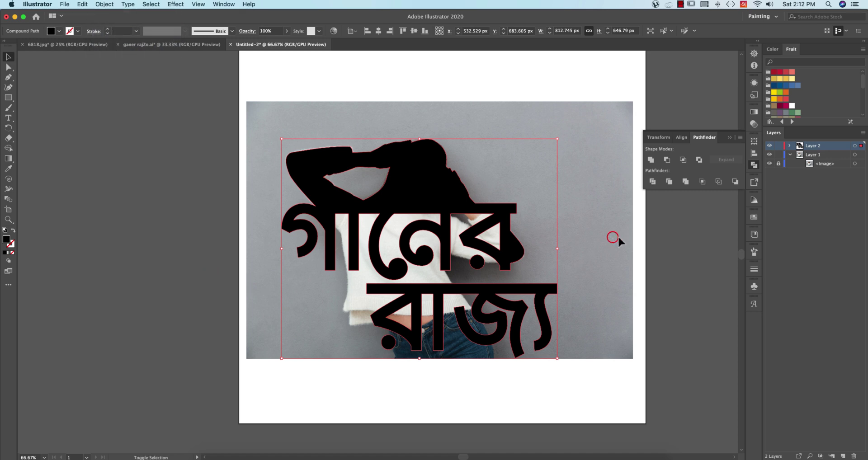
- Unlock the photo in Layer 1 and select it together with the black compound path
left_click(777, 164)
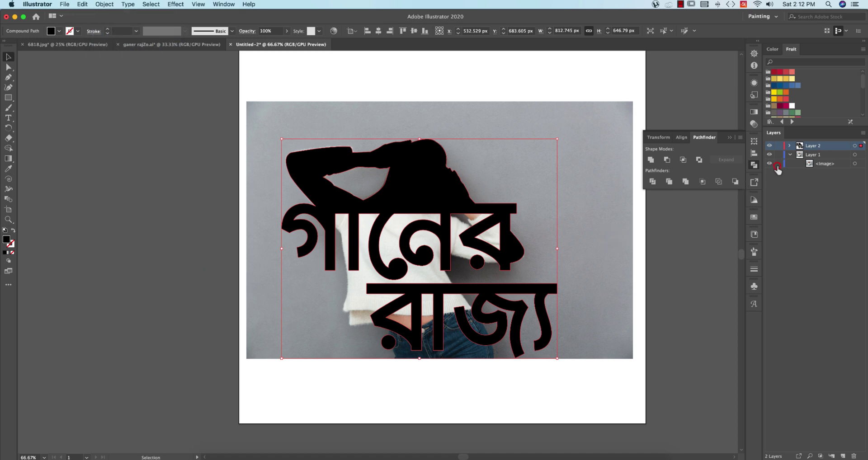
left_click(597, 236, "shift")
left_click(648, 284)
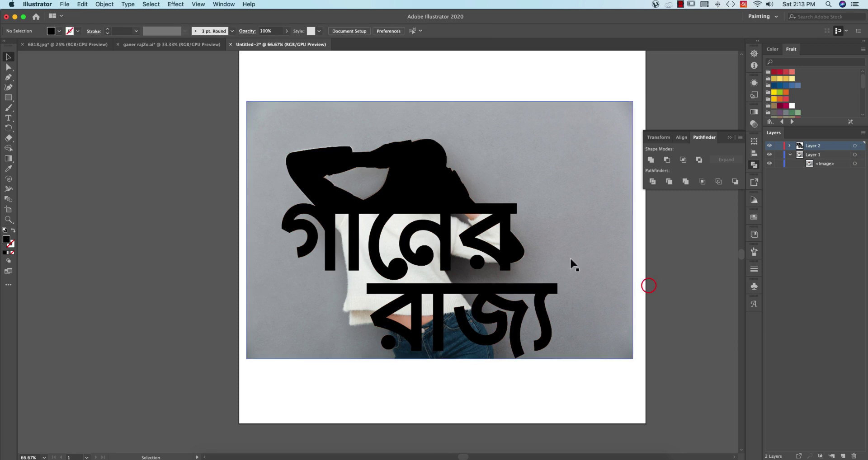
left_click(570, 257)
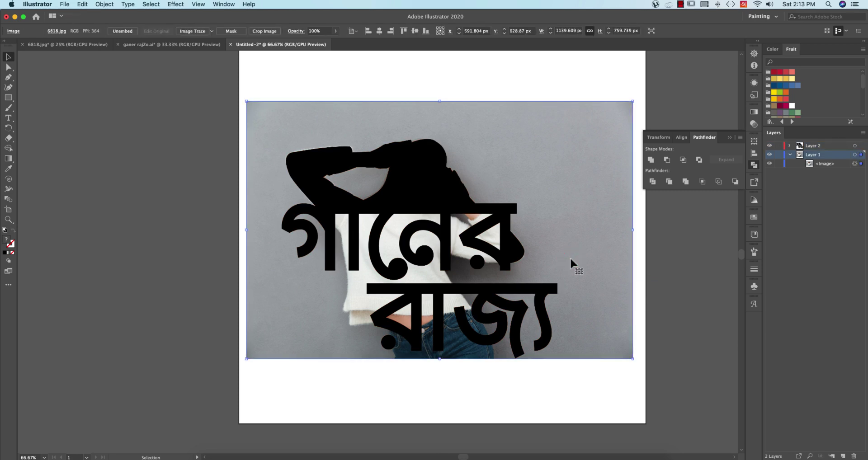
left_click(503, 254, "shift")
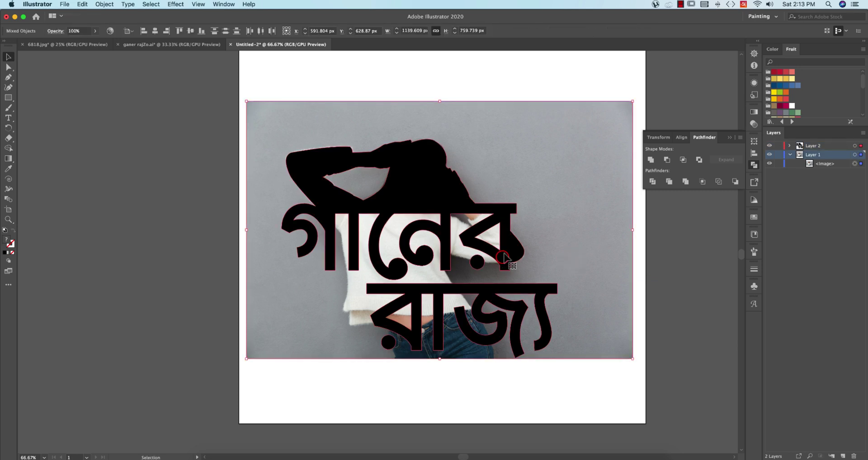
- Make a clipping mask so the compound lettering and silhouette shape clips the photo, and close the Pathfinder panel
right_click(503, 254)
left_click(541, 330)
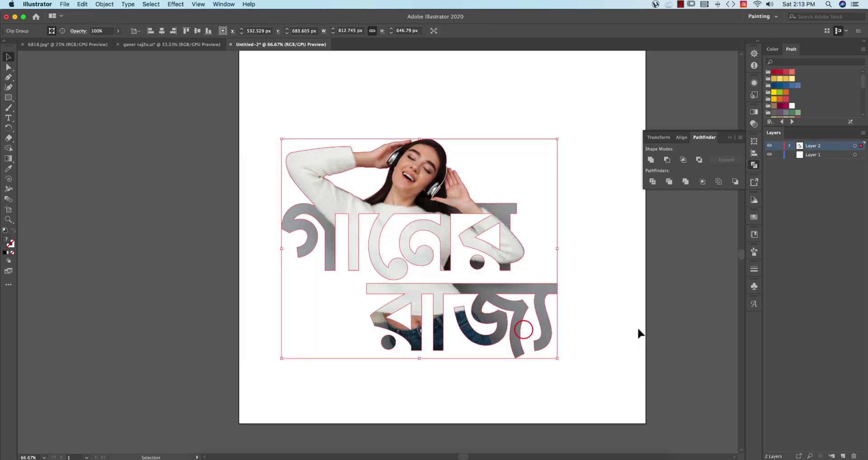
left_click(731, 136)
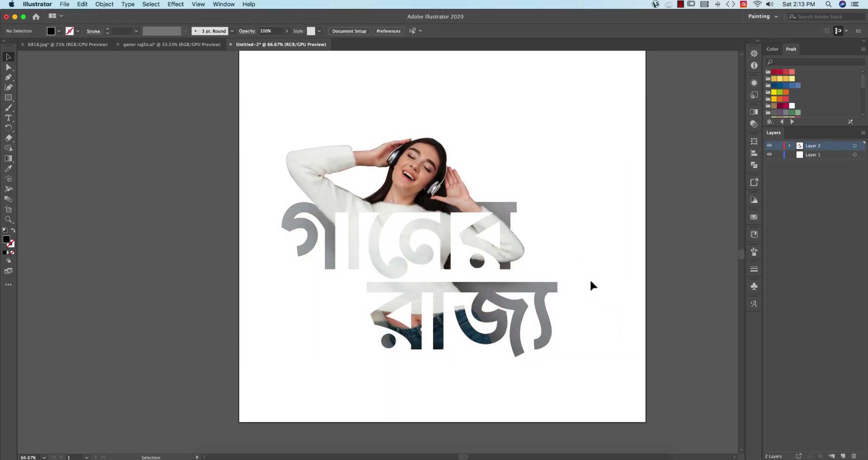
- Centre the clipped lettering and photo group horizontally and vertically on the artboard
scroll(590, 281, "down", 1)
scroll(590, 281, "down", 2)
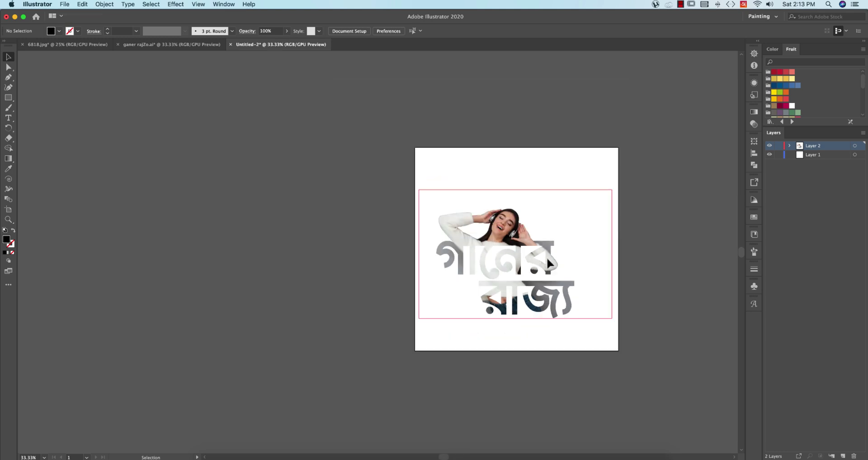
left_click(547, 258)
left_click(162, 30)
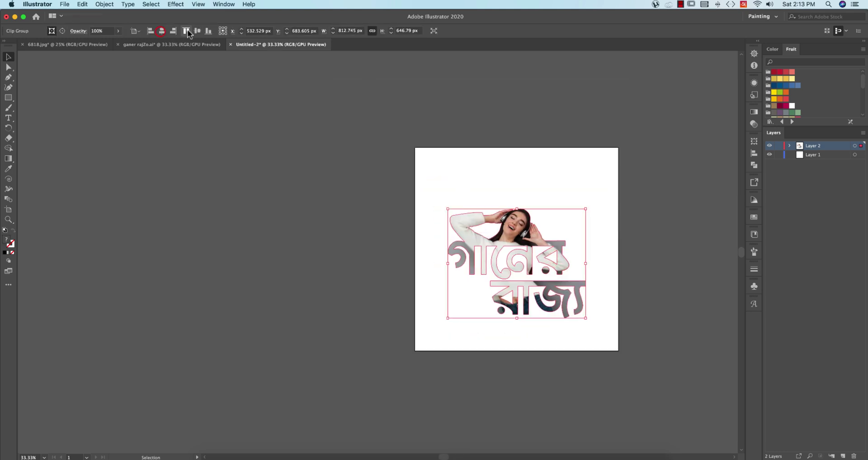
left_click(198, 31)
left_click(218, 170)
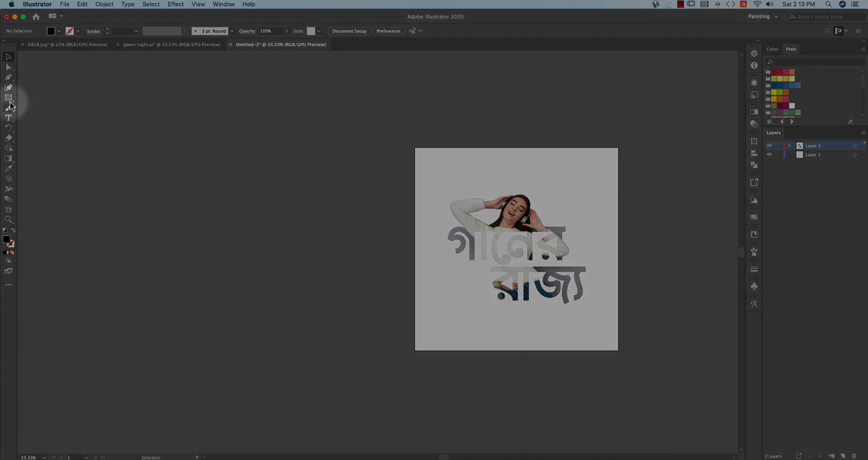
- Create a rectangle 1200 px wide and 1200 px high
left_click_drag(10, 99, 31, 101)
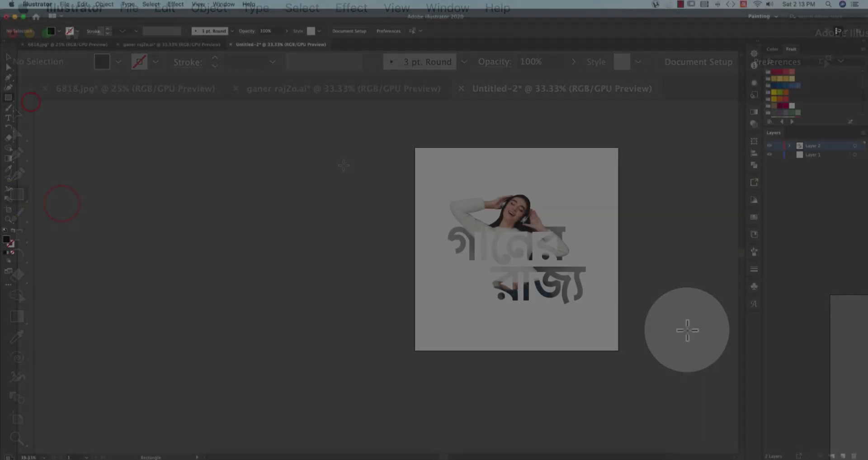
left_click(343, 166)
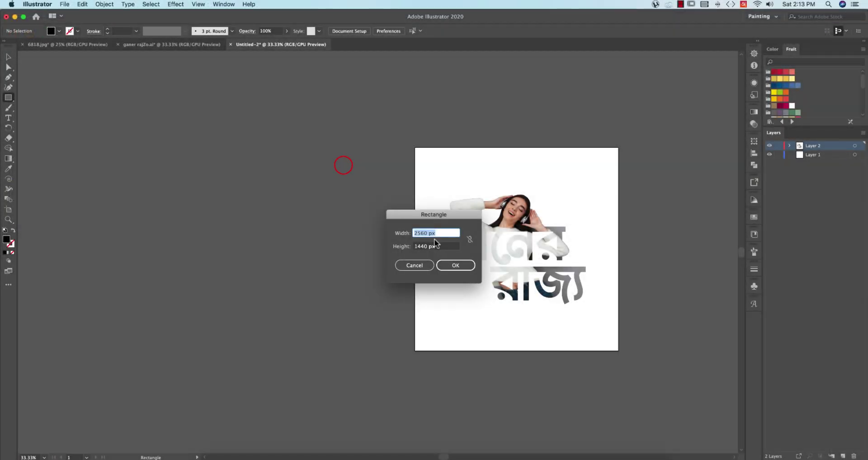
type("1200")
key("super+F12")
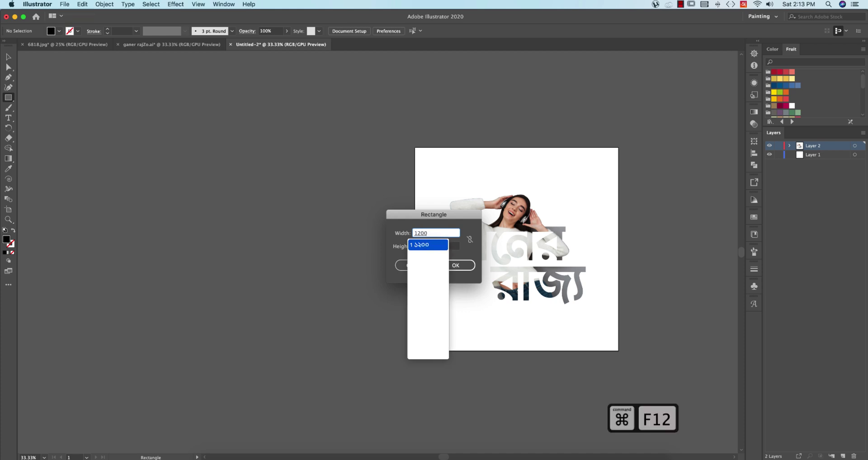
key("Tab")
type("1")
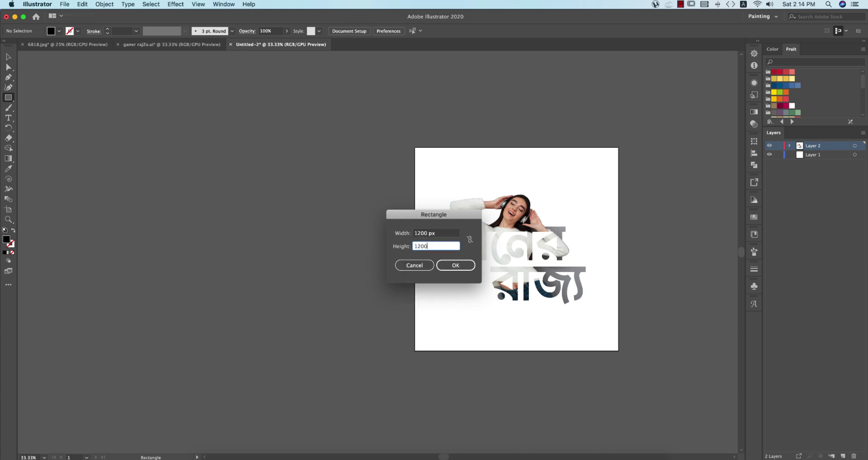
left_click(454, 267)
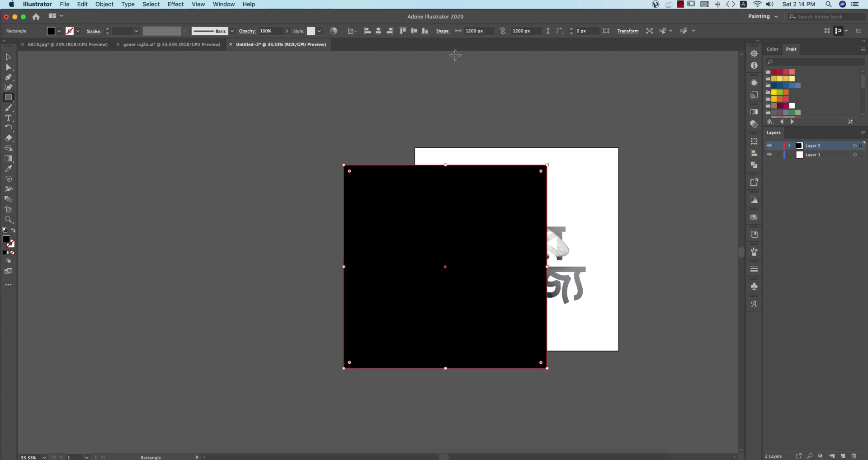
- Centre the black square on the artboard in both directions and send it behind the clipped lettering
left_click(379, 32)
left_click(414, 31)
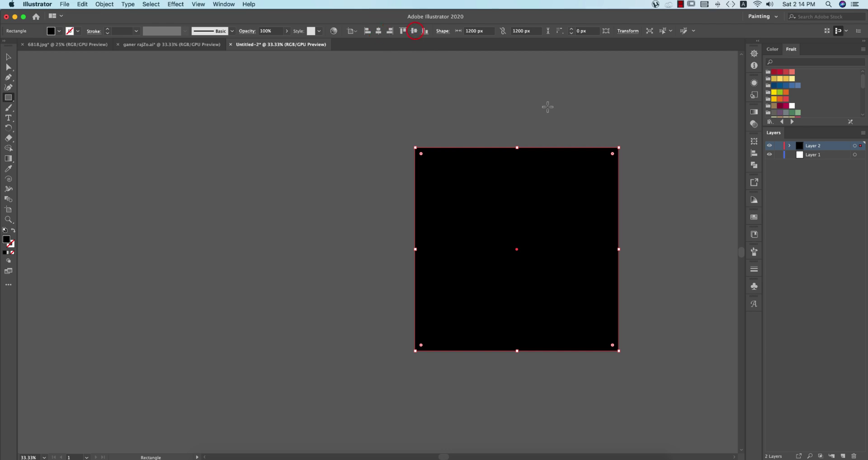
key("super+bracketleft")
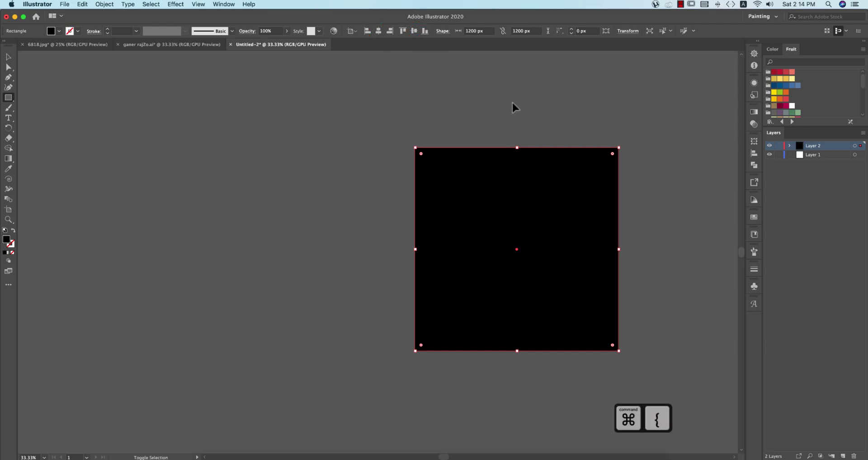
key("super+bracketleft")
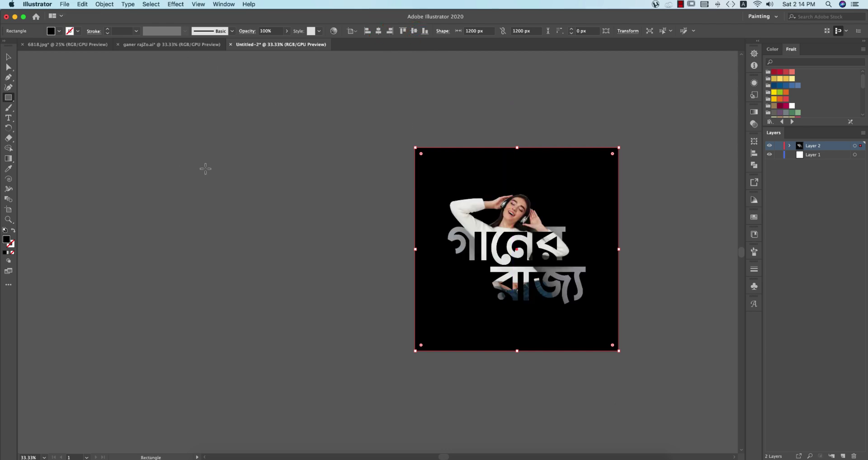
- Fill the background square with the pink sampled from the woman's lips using the Eyedropper, and deselect it
left_click(15, 59)
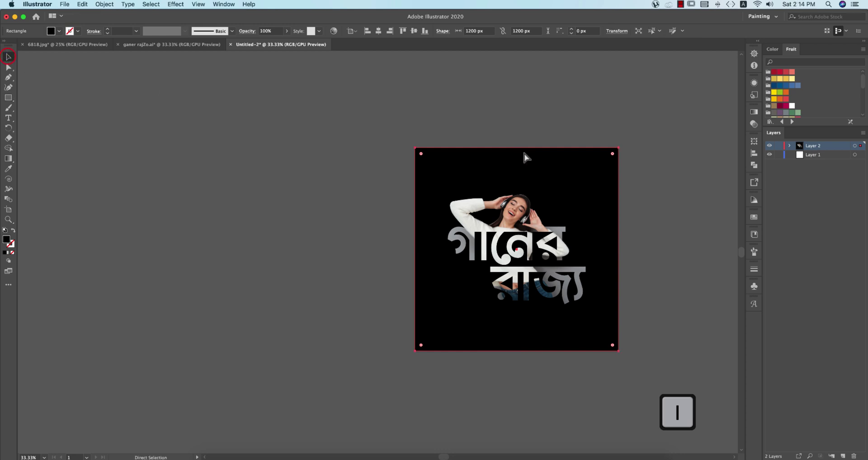
scroll(524, 157, "right", 3)
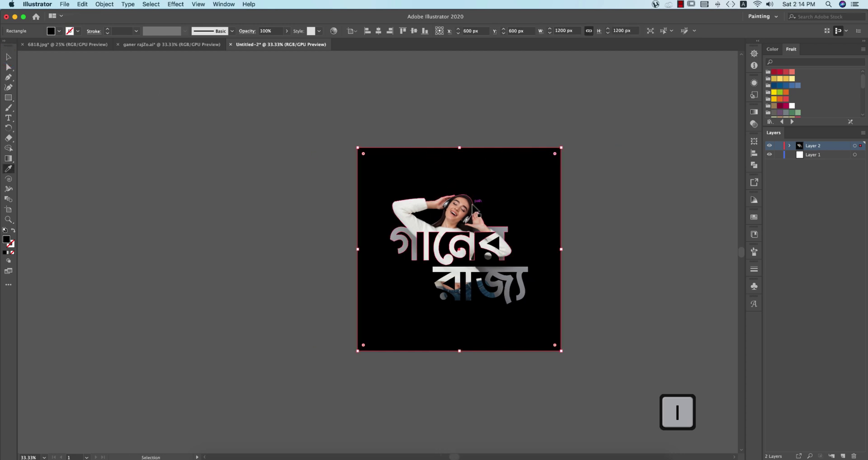
scroll(454, 209, "right", 1)
scroll(443, 207, "up", 3)
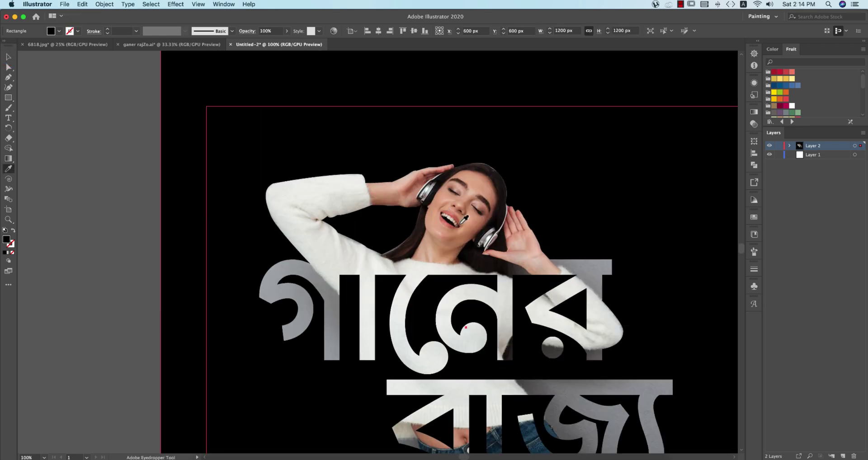
left_click(451, 215)
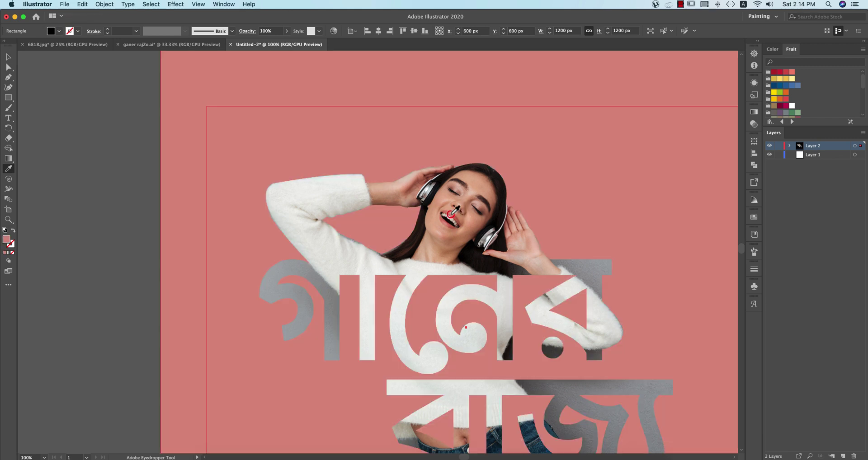
scroll(452, 212, "down", 3)
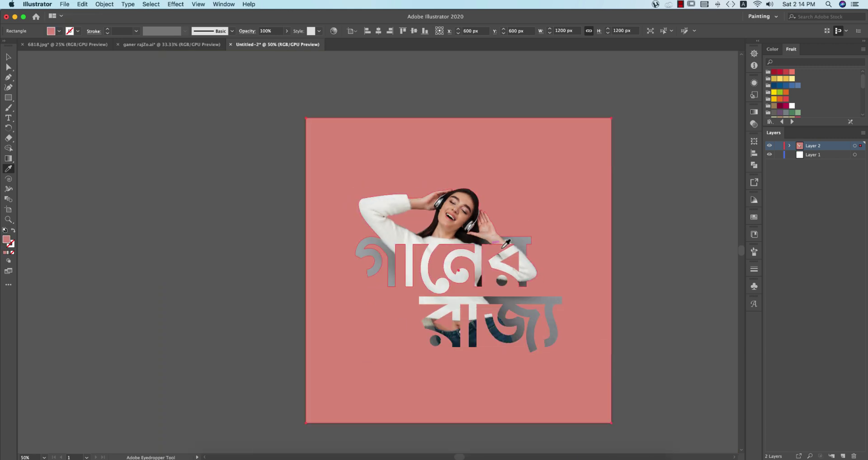
left_click(634, 271)
key("v")
left_click(252, 175)
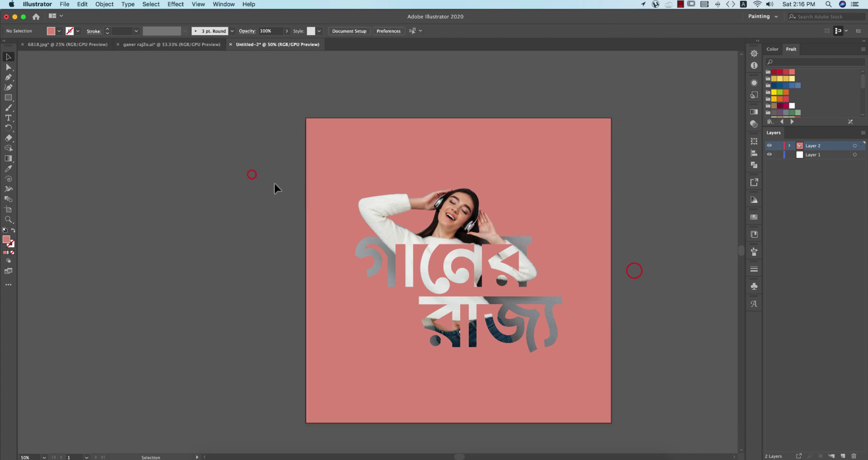
left_click(524, 238)
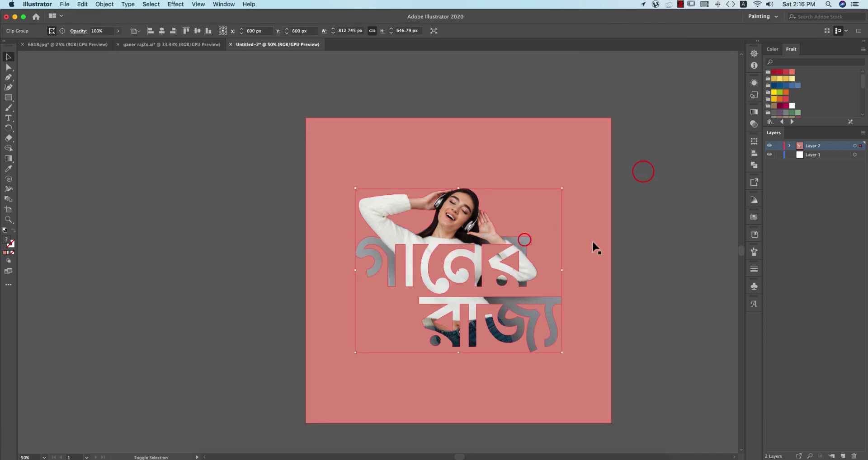
left_click(593, 242)
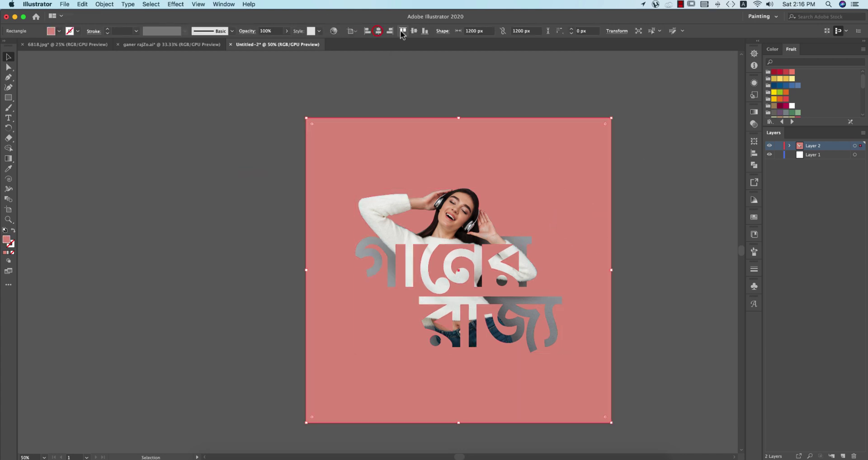
left_click(546, 82)
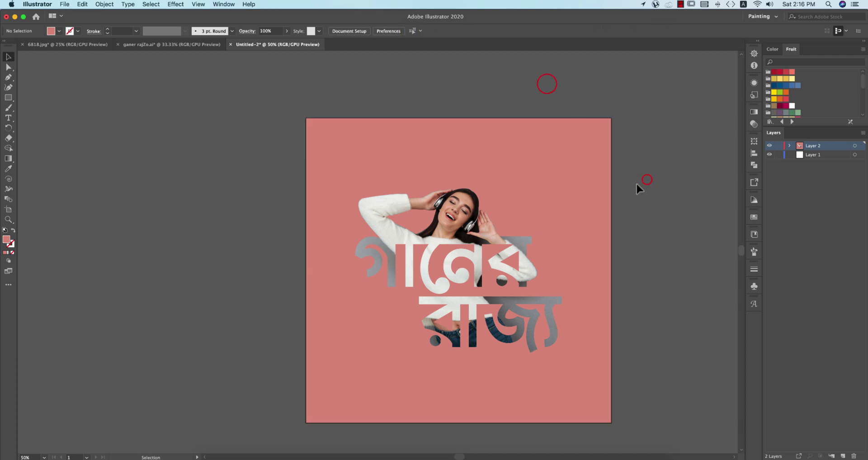
left_click(647, 181)
left_click(516, 244)
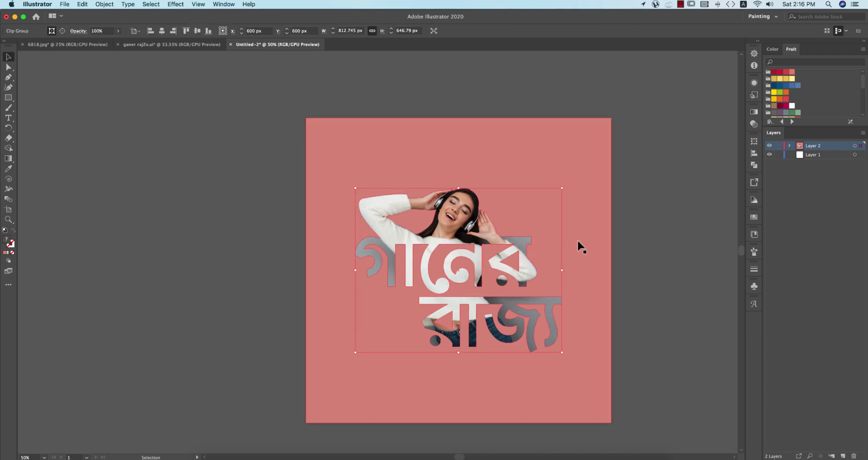
left_click(642, 252)
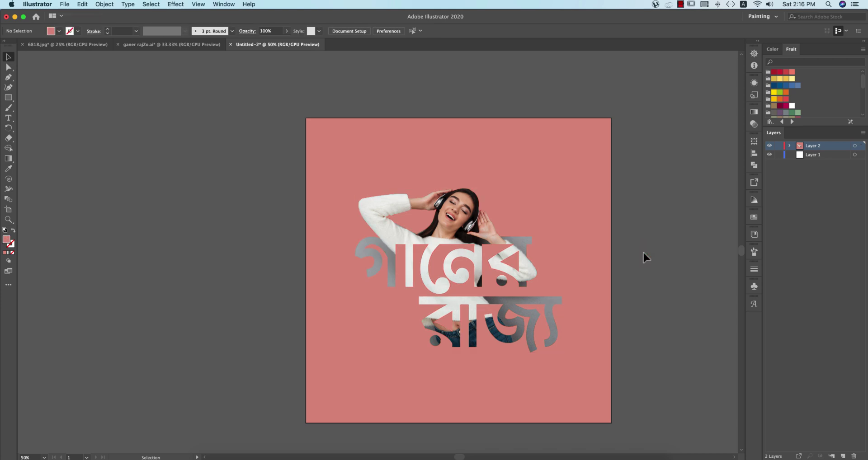